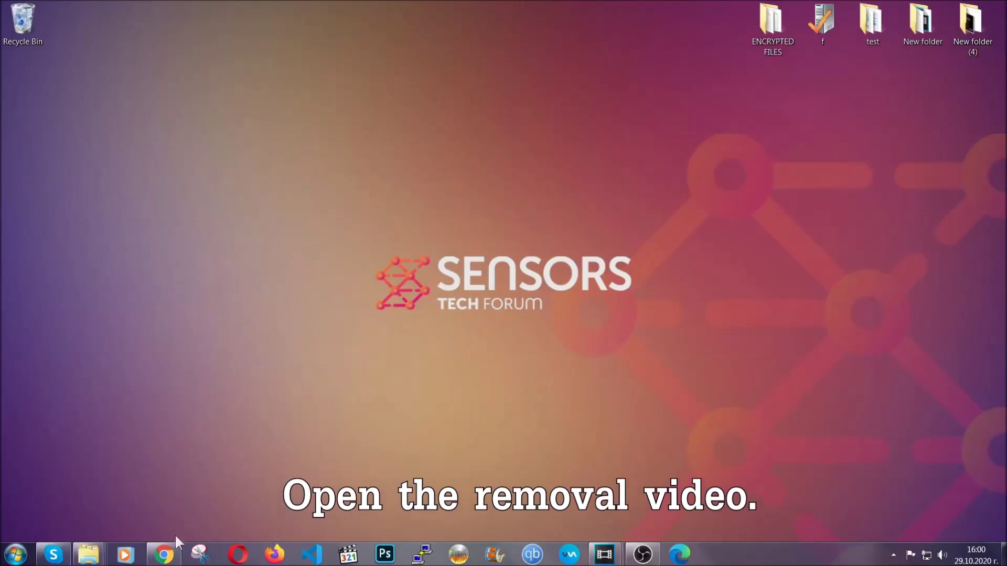
# - Follow the YouTube video's Full Removal Guide link to the SpyHunter download page
pyautogui.click(164, 554)
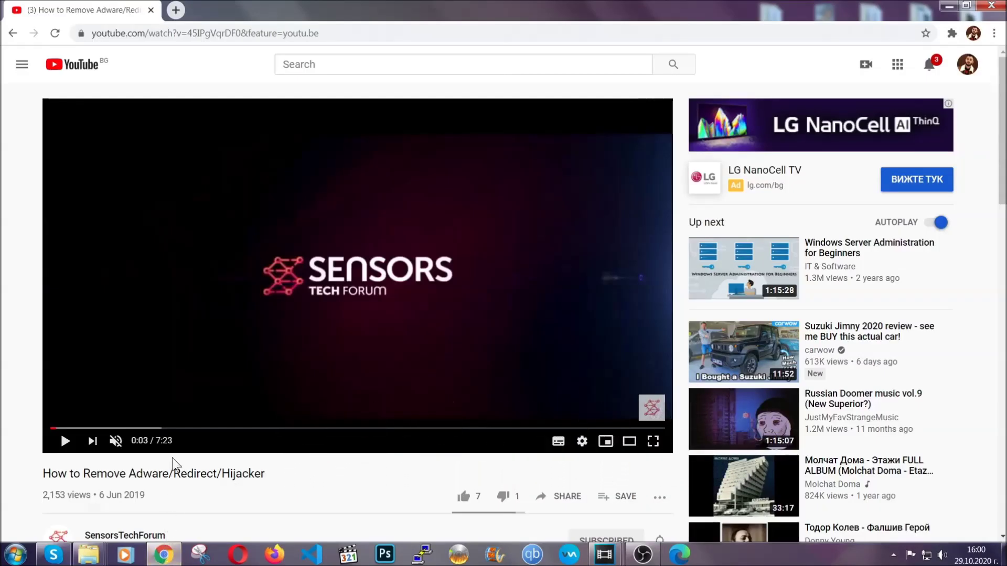
pyautogui.scroll(-5, 200, 370)
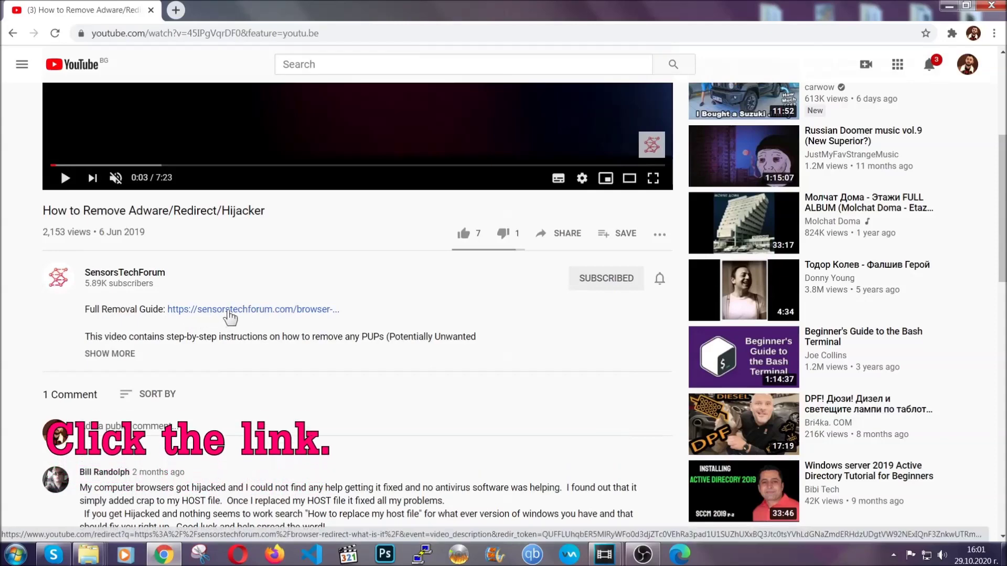
pyautogui.click(228, 312)
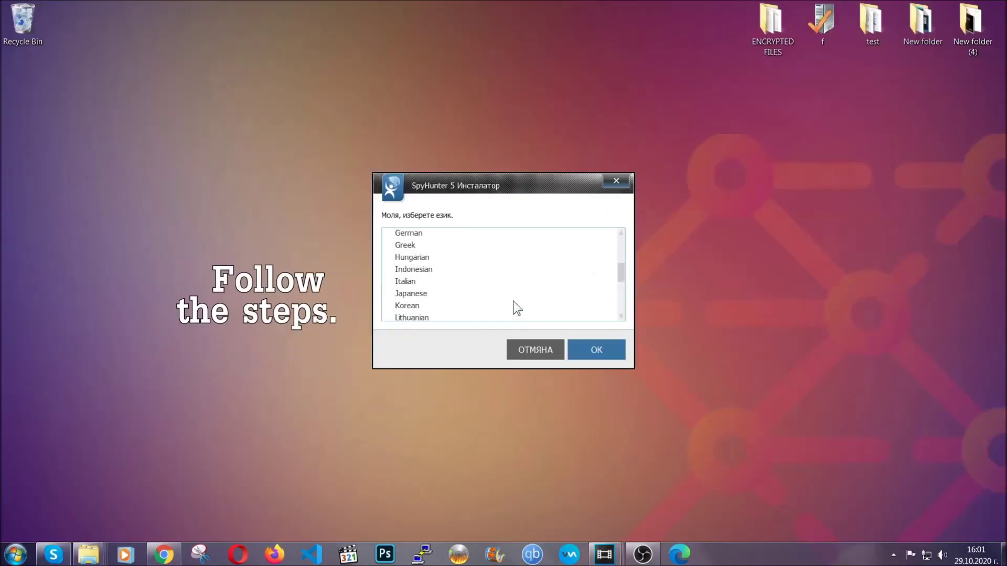
# - Install SpyHunter 5 in English after accepting the EULA and Privacy Policy
pyautogui.scroll(-2, 503, 313)
pyautogui.scroll(4, 513, 314)
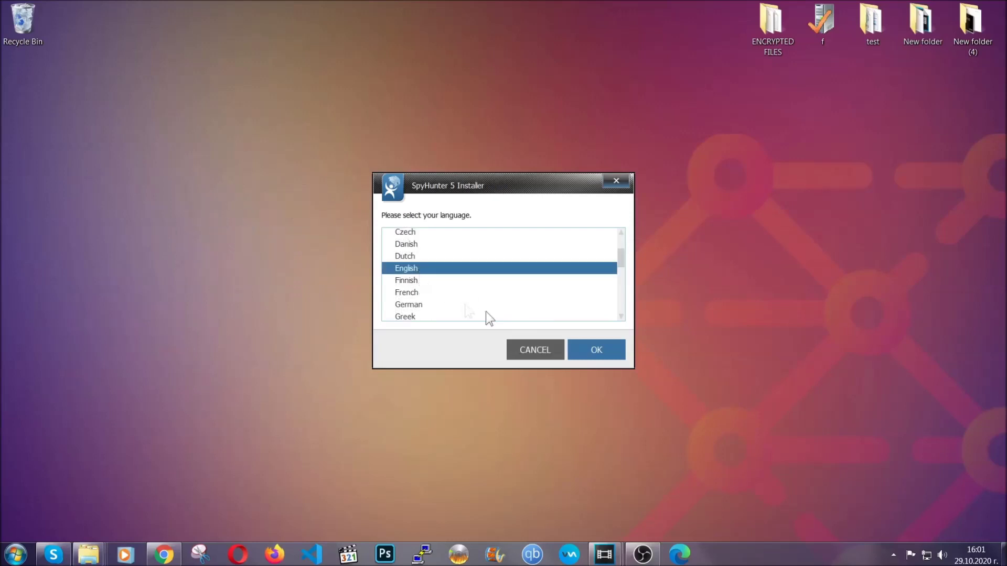
pyautogui.click(590, 349)
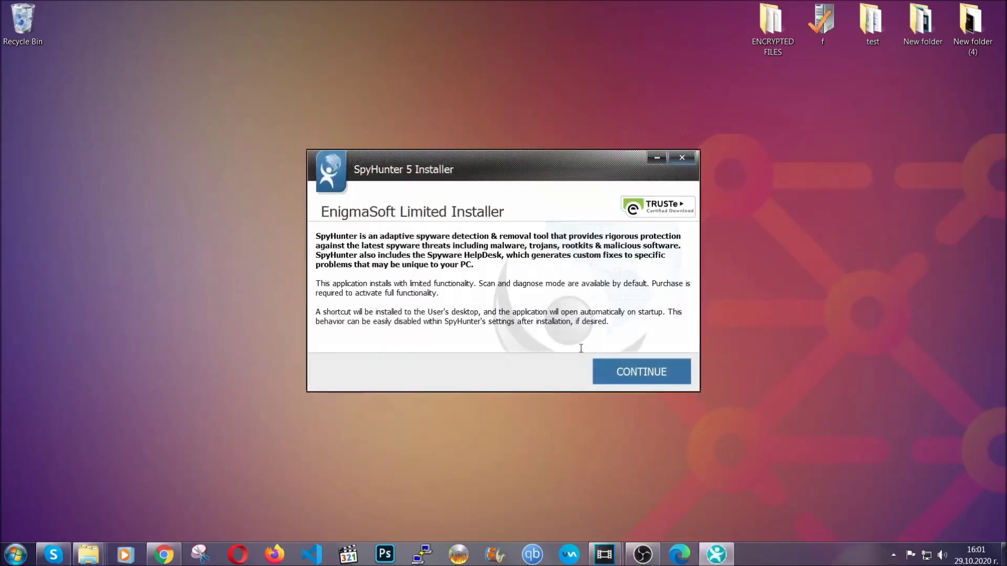
pyautogui.click(605, 365)
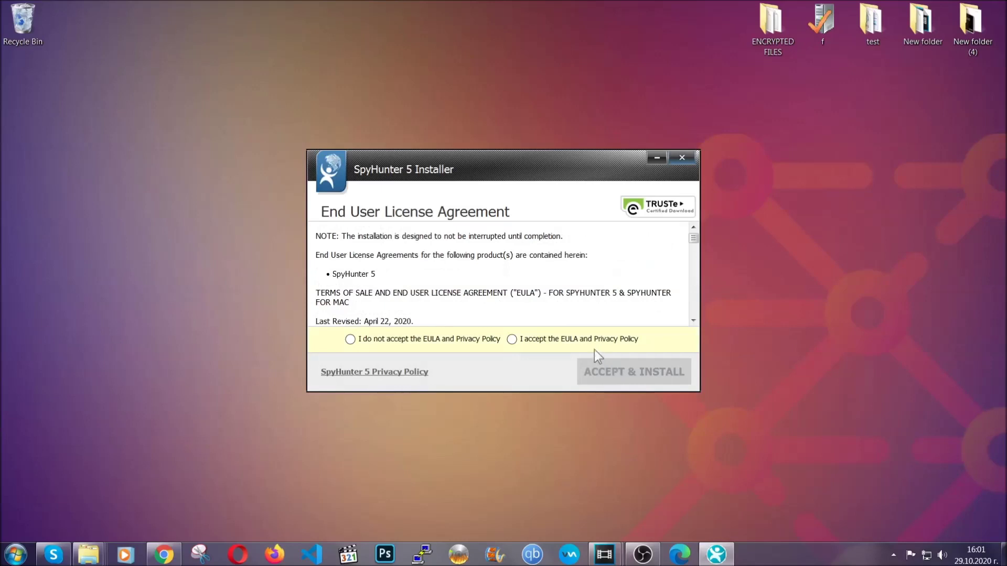
pyautogui.click(590, 338)
pyautogui.click(607, 367)
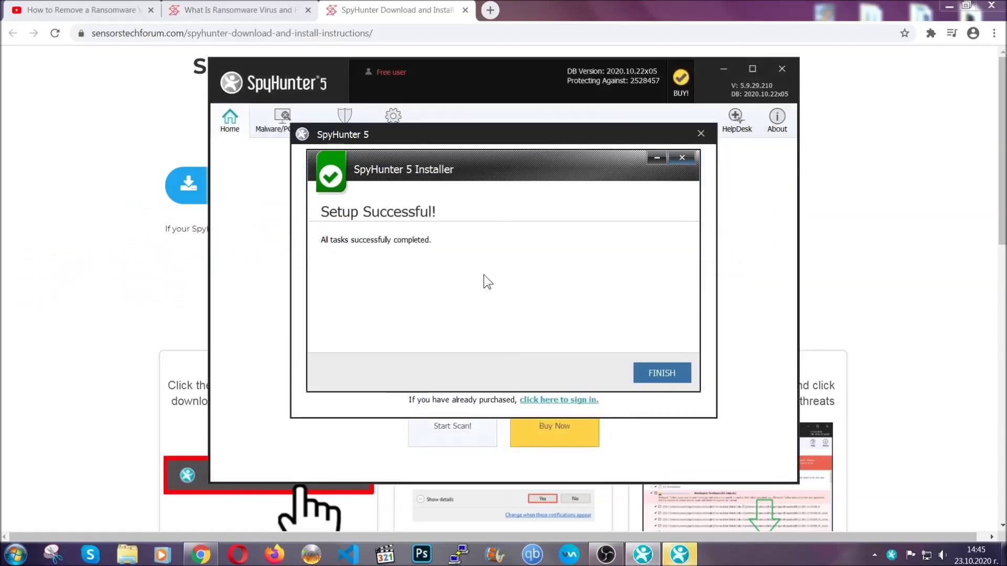
# - Finish the SpyHunter 5 setup so its first malware scan starts
pyautogui.click(644, 374)
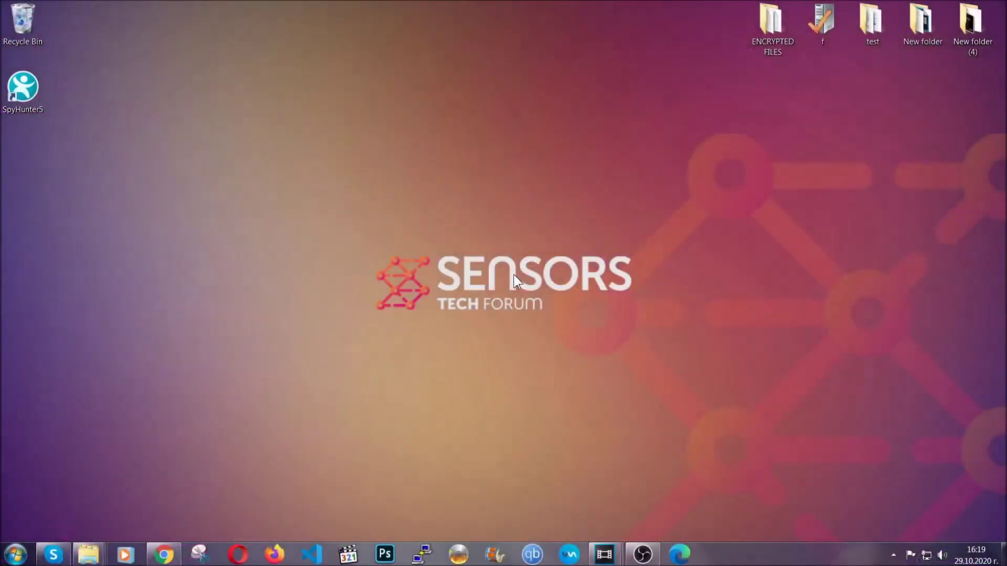
# - Uninstall SUSPICIOUS PROGRAM through APPWIZ.CPL's Programs and Features and confirm the removal
pyautogui.press('super+r')
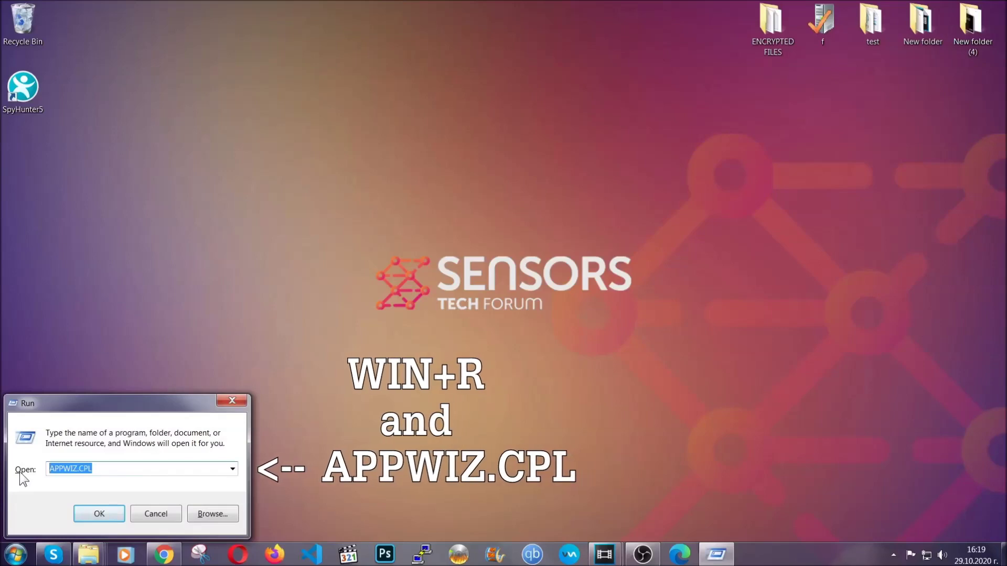
pyautogui.click(98, 509)
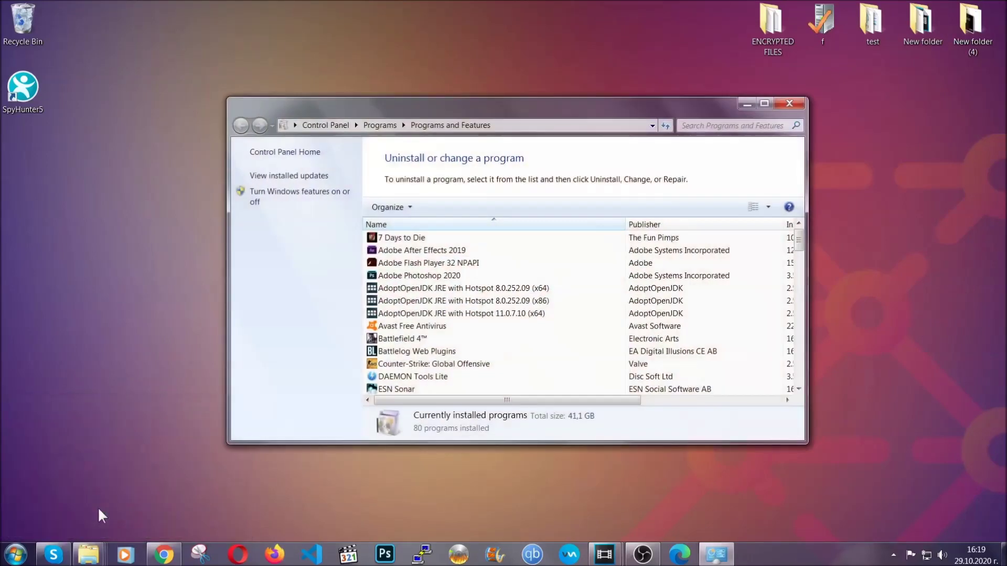
pyautogui.scroll(-20, 531, 283)
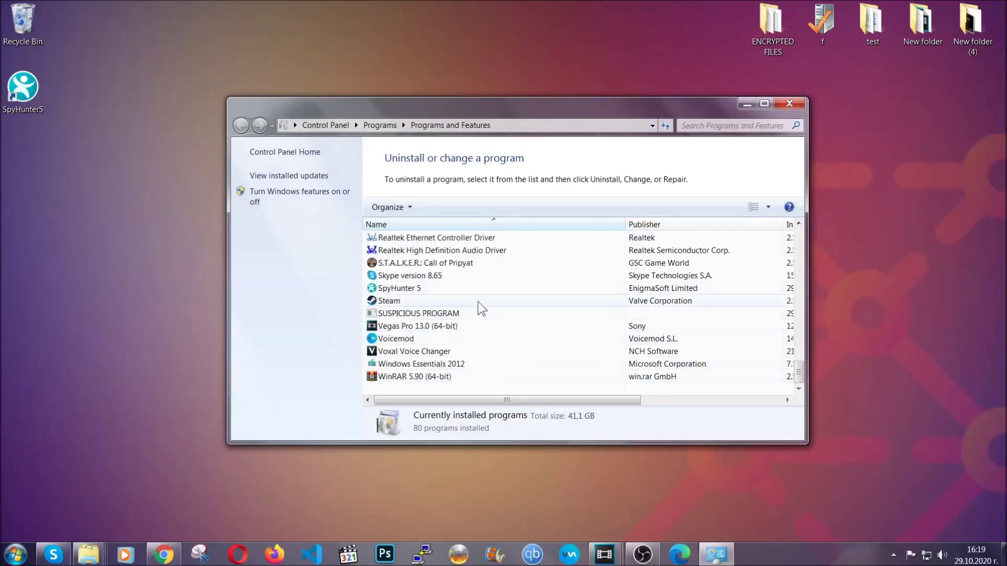
pyautogui.click(425, 315)
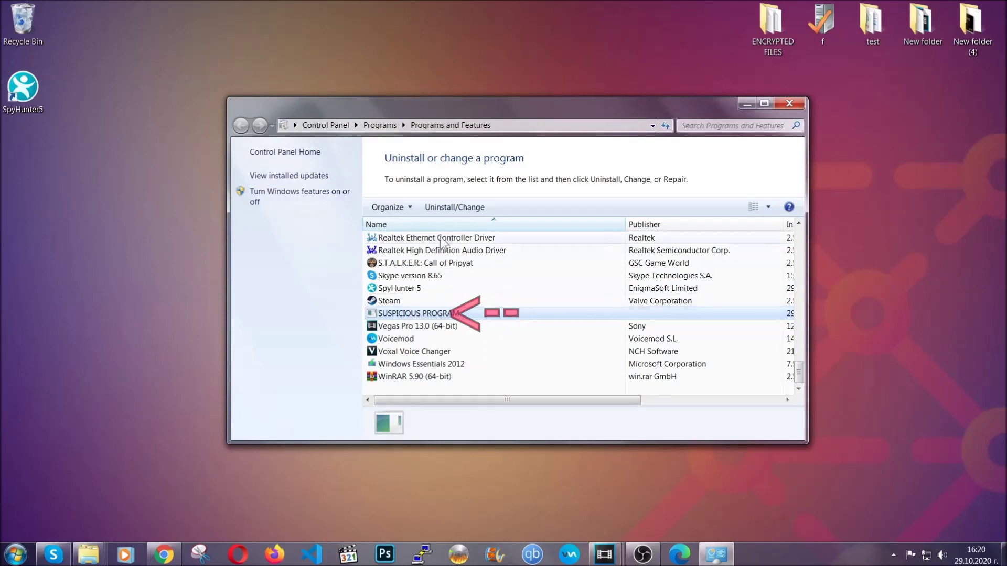
pyautogui.click(445, 206)
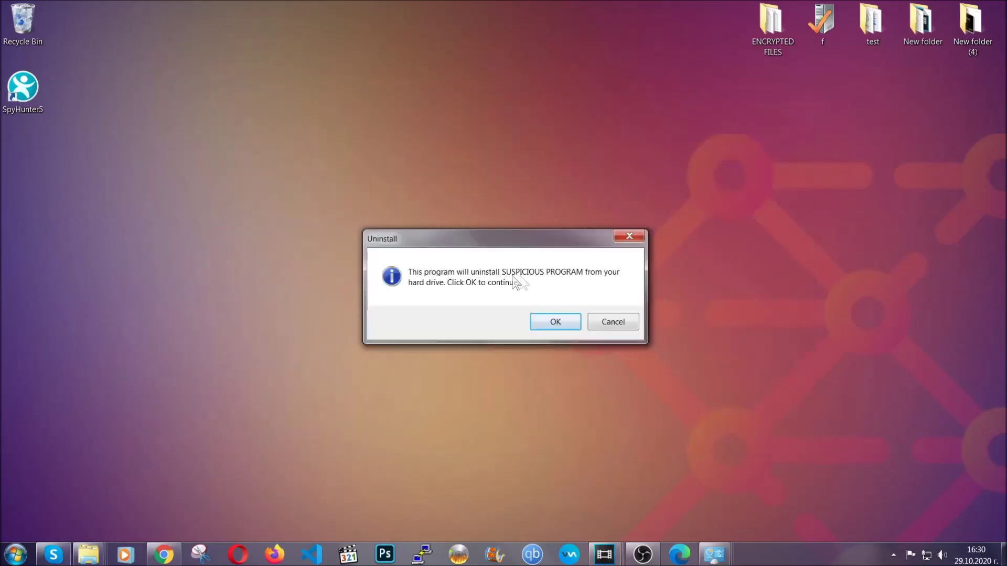
pyautogui.click(551, 322)
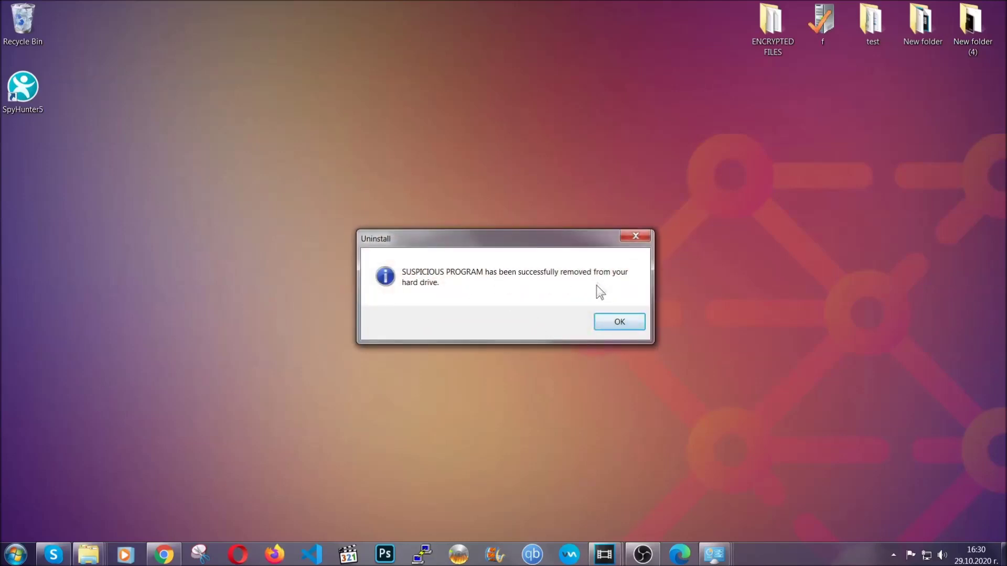
pyautogui.click(604, 320)
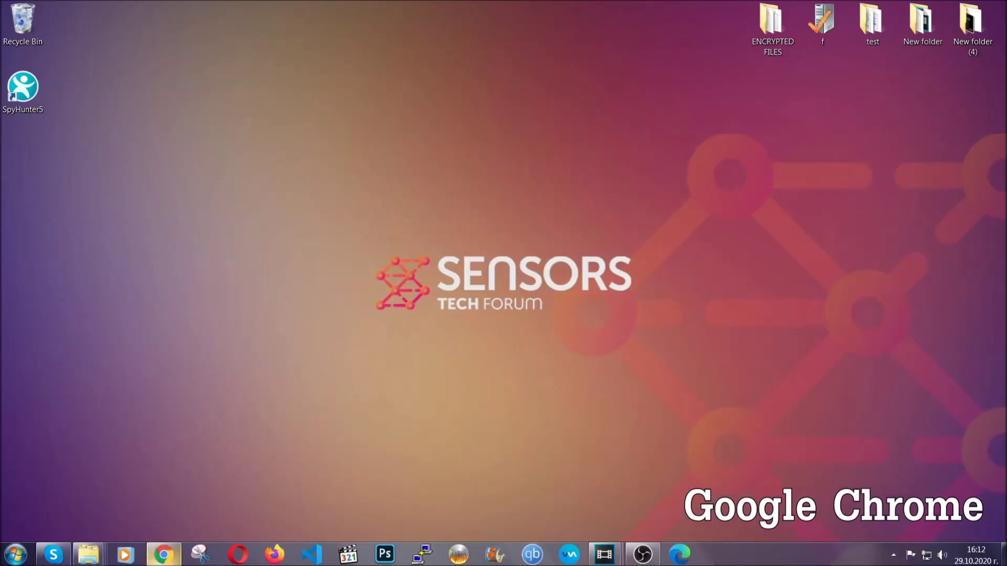
# - Clear Chrome's All time browsing data except passwords via chrome://settings/clear
pyautogui.click(170, 560)
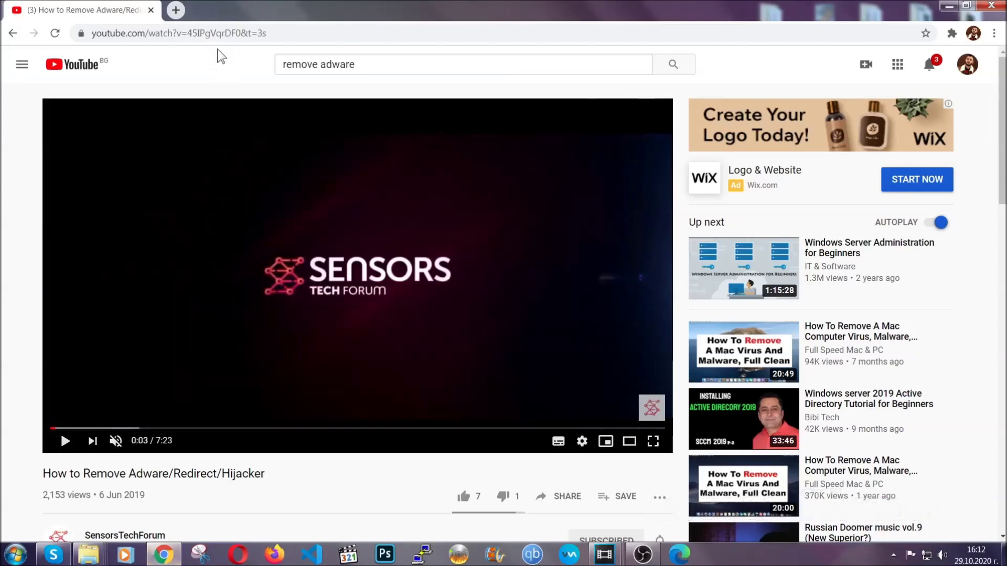
pyautogui.click(218, 33)
pyautogui.write('chro')
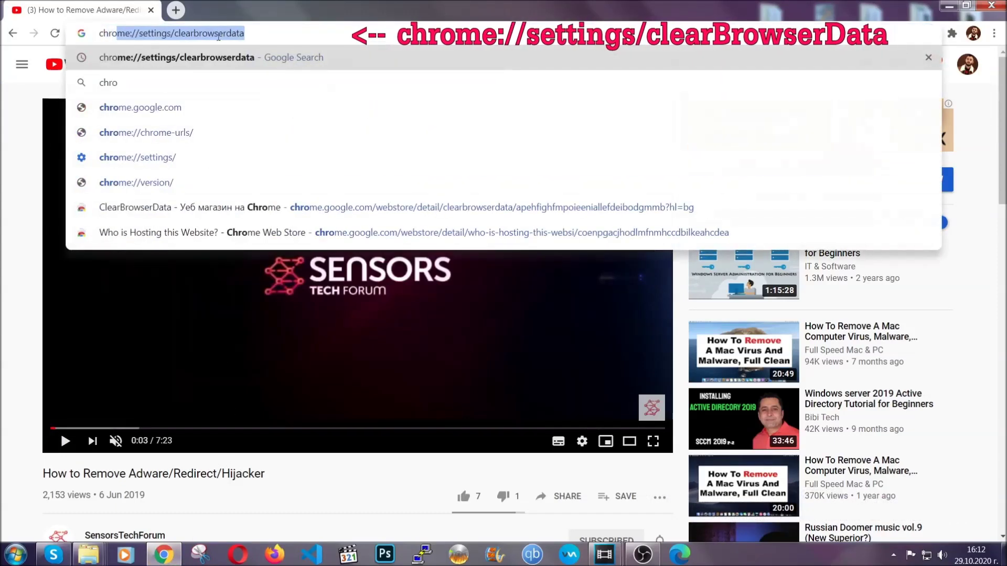
pyautogui.write('me:/')
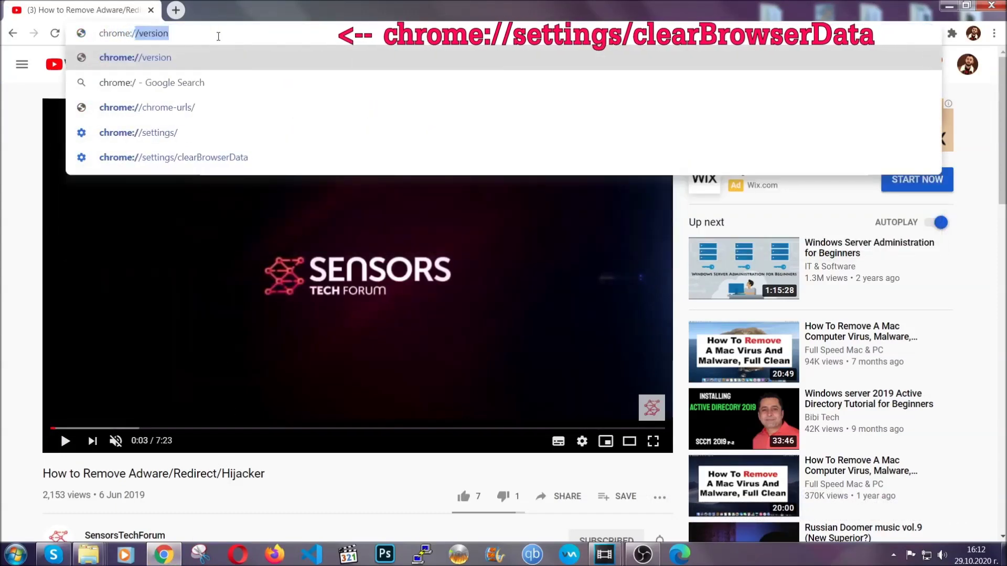
pyautogui.write('/setting')
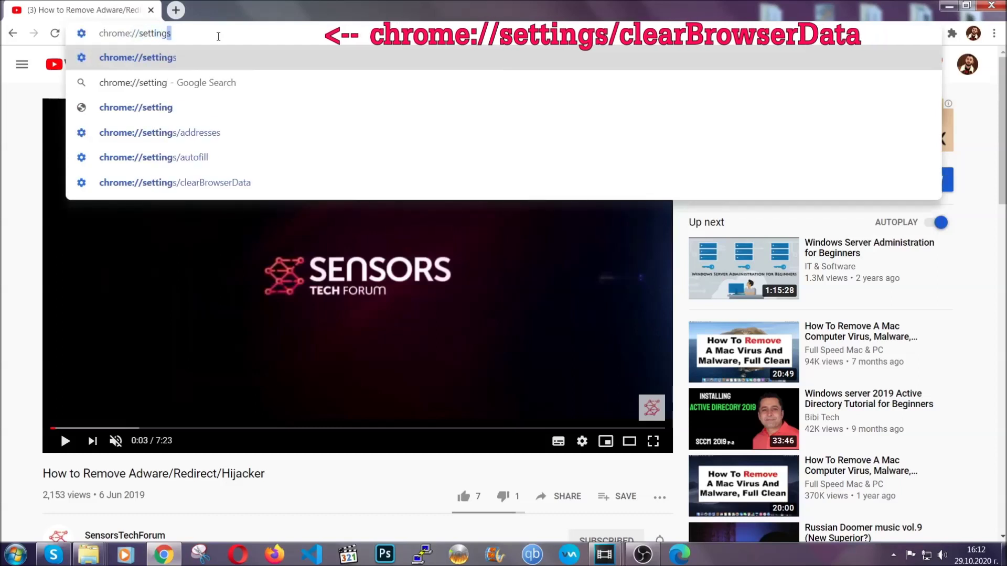
pyautogui.write('s/ce')
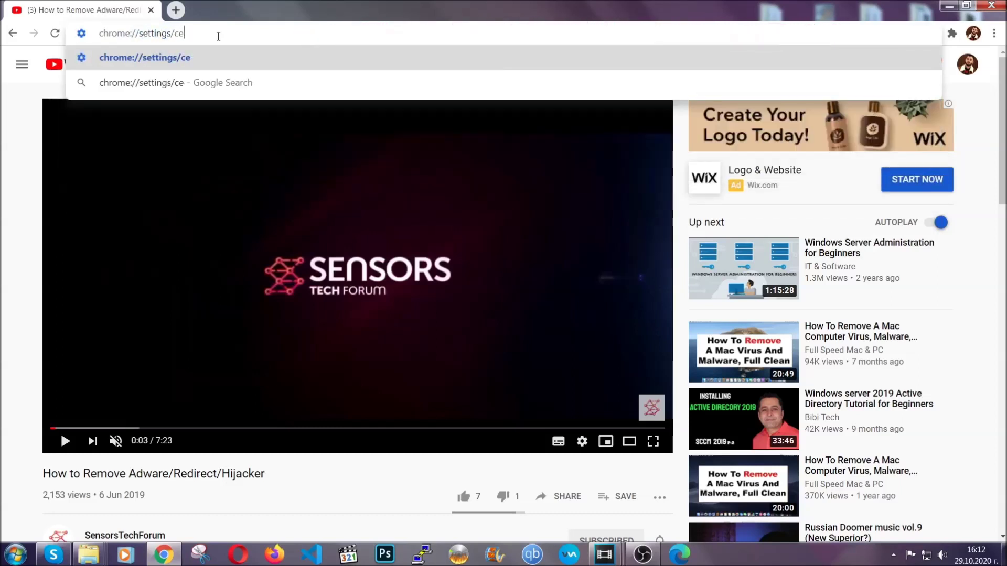
pyautogui.press('BackSpace')
pyautogui.write('lear')
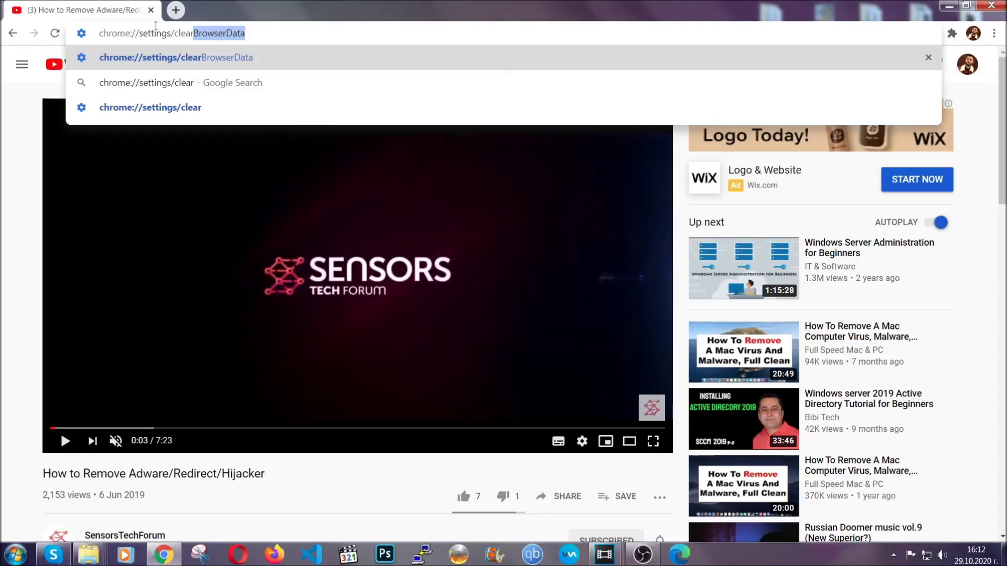
pyautogui.click(147, 55)
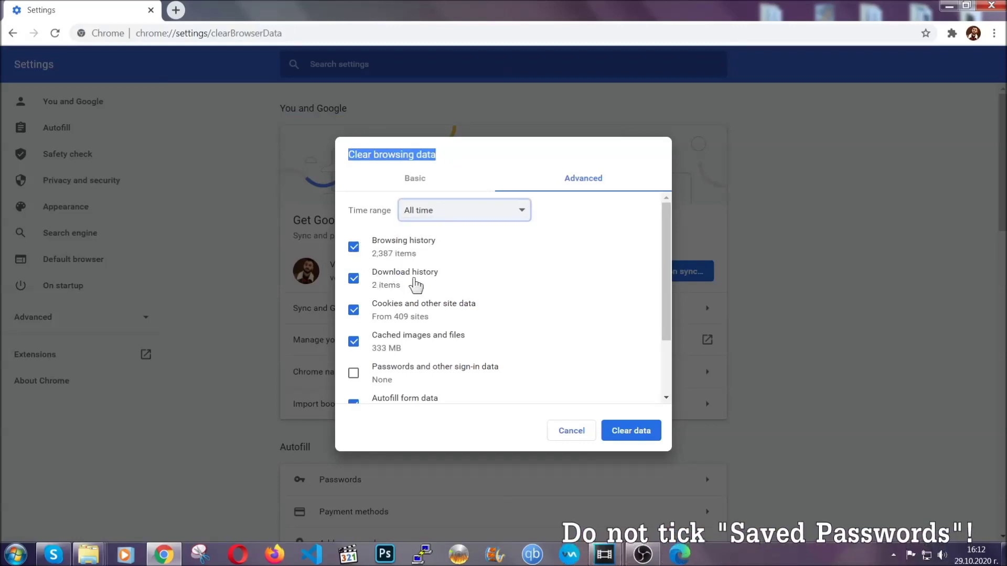
pyautogui.scroll(-2, 402, 349)
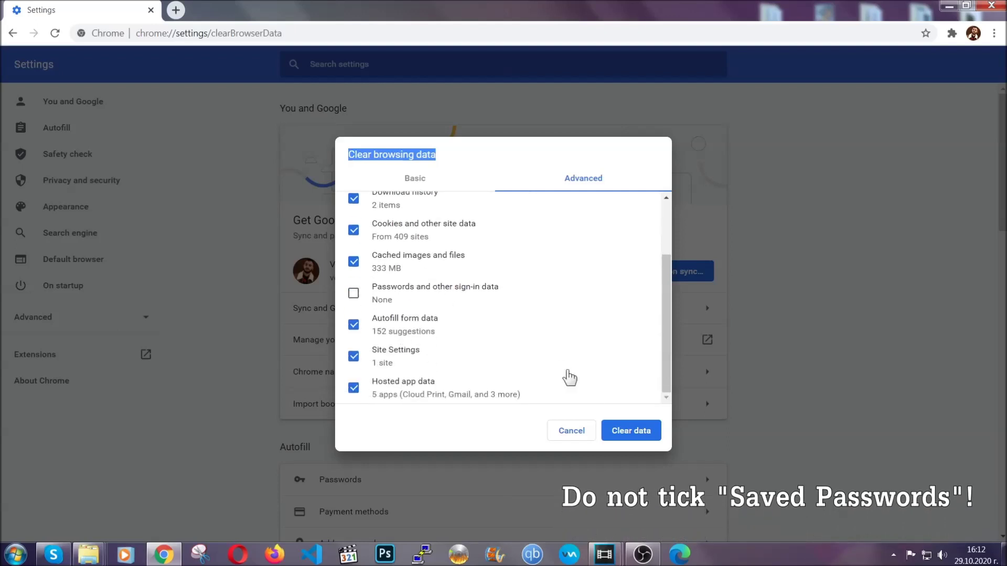
pyautogui.click(615, 429)
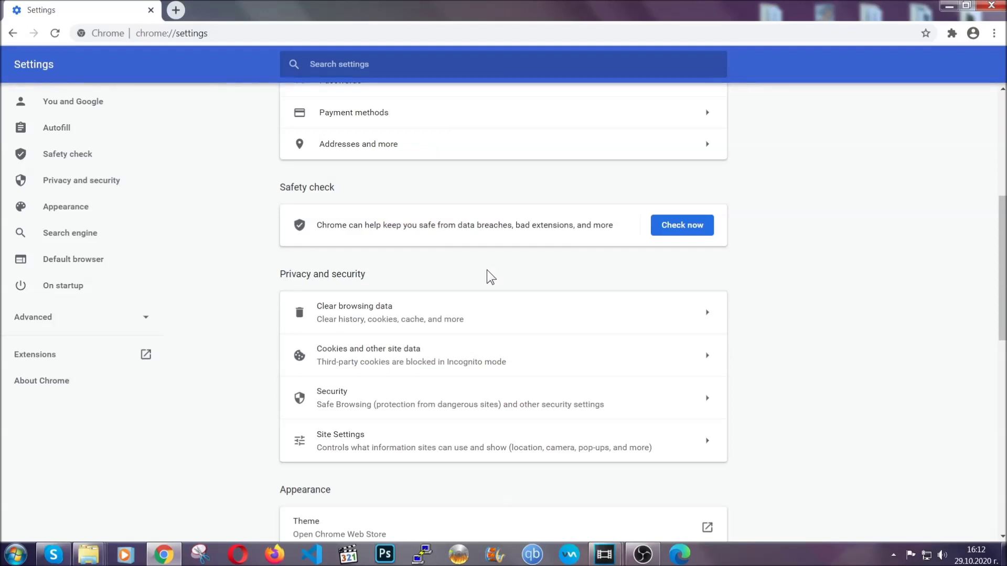
# - Remove the Bulk Media Downloader extension from Chrome's Extensions page
pyautogui.click(995, 35)
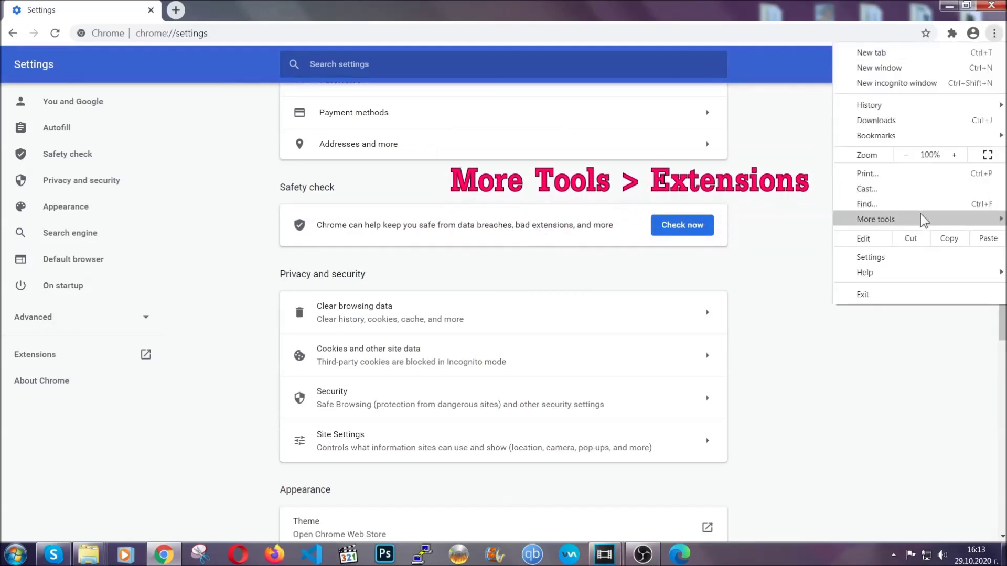
pyautogui.moveTo(920, 215)
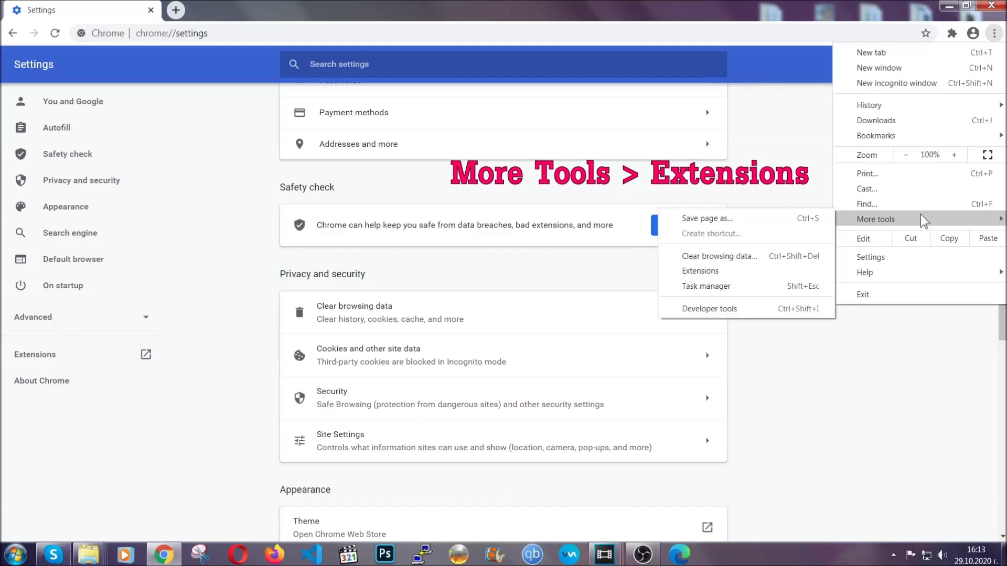
pyautogui.click(728, 275)
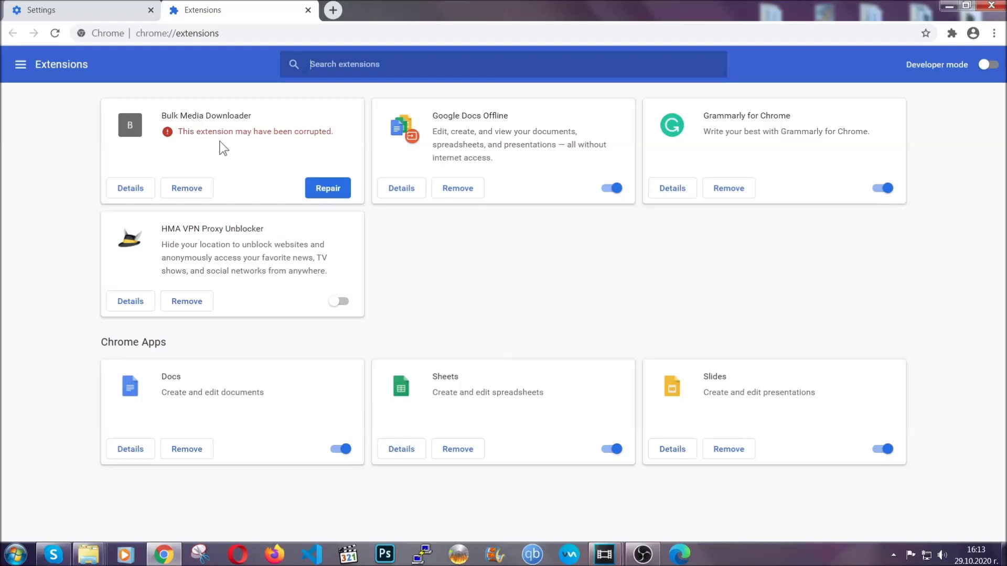
pyautogui.click(187, 188)
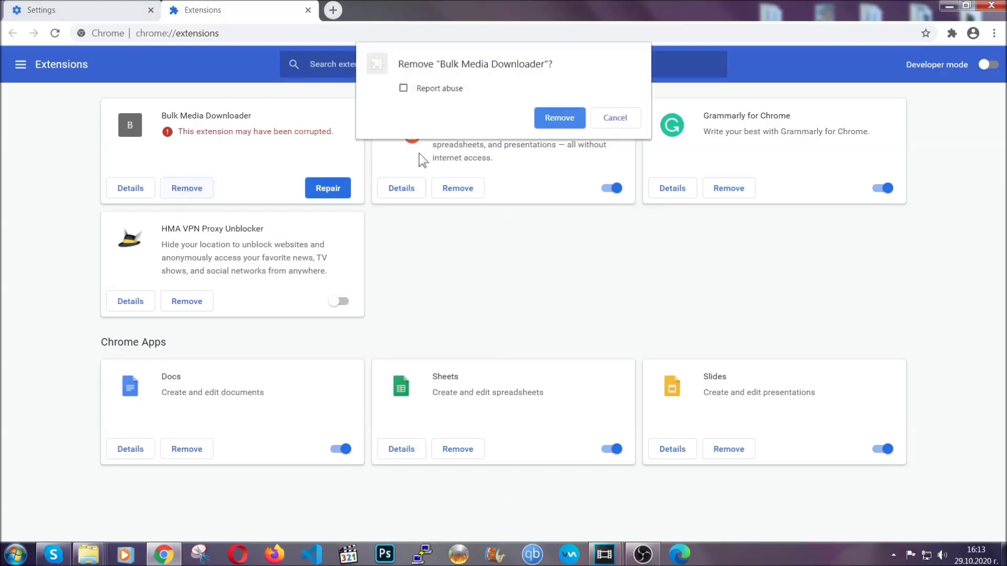
pyautogui.click(544, 118)
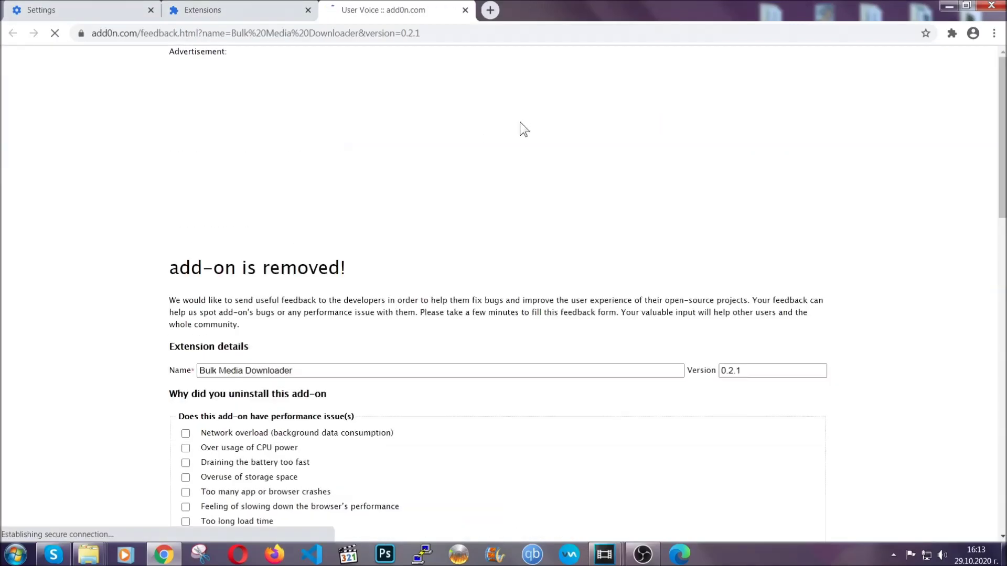
# - Close the feedback tab, minimize Chrome, and launch Firefox
pyautogui.click(256, 11)
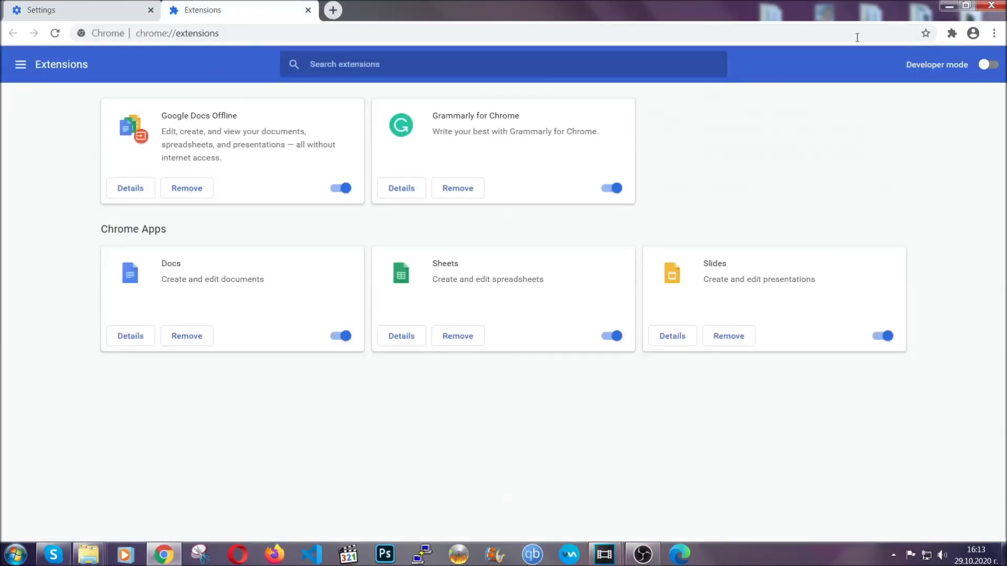
pyautogui.click(942, 6)
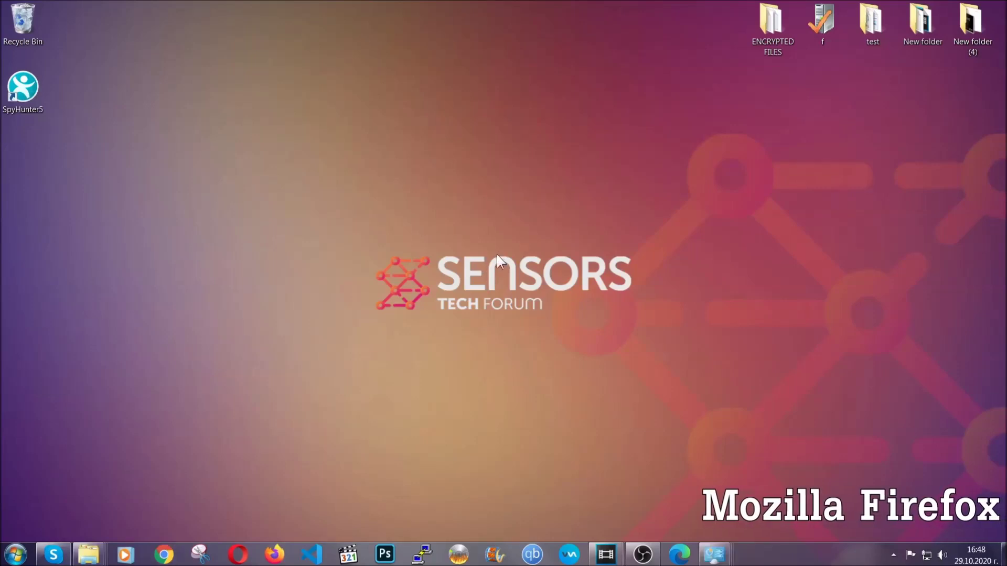
pyautogui.click(273, 554)
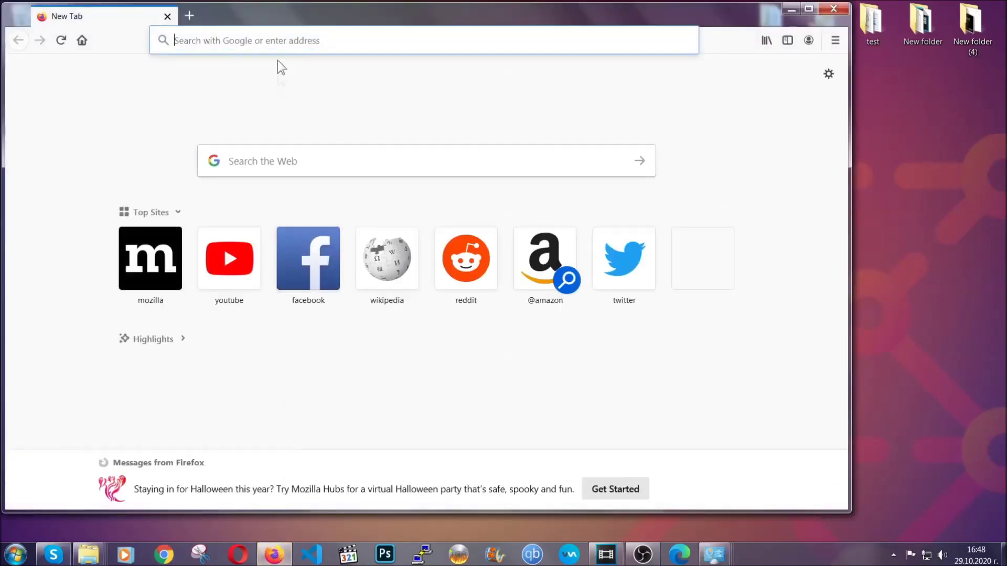
# - Refresh Firefox from about:support, finish the Import Wizard, and minimize the window
pyautogui.click(275, 38)
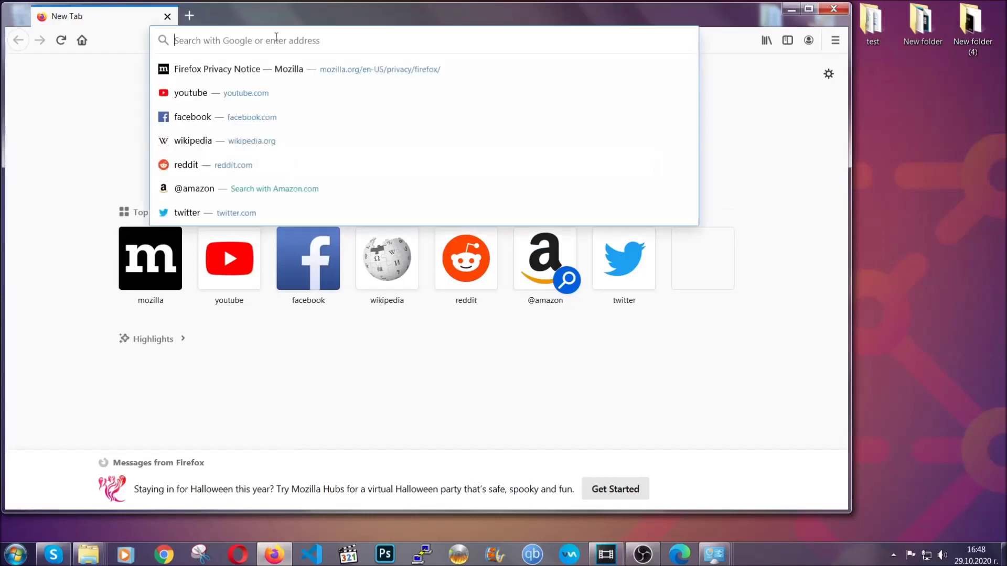
pyautogui.write('about:support')
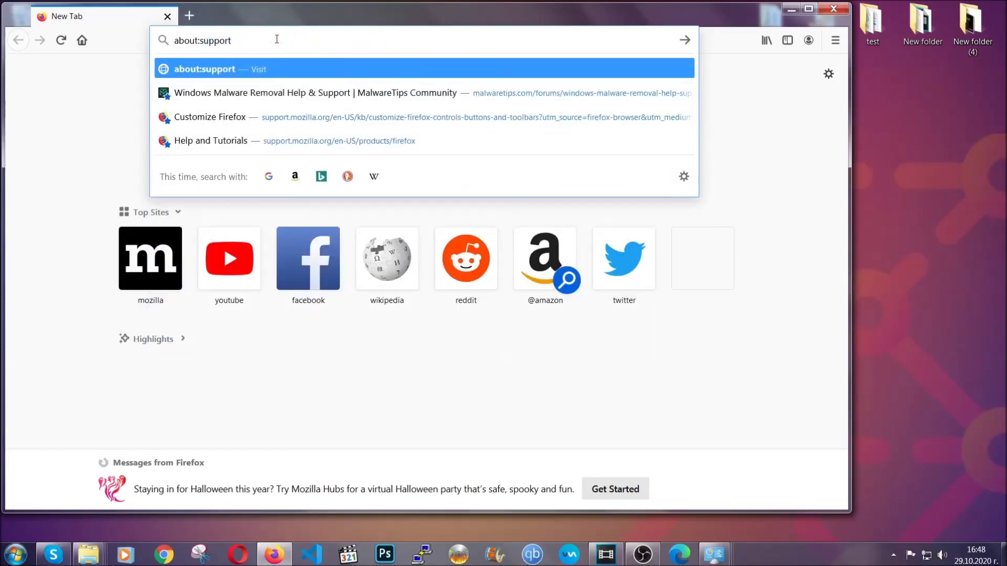
pyautogui.press('Return')
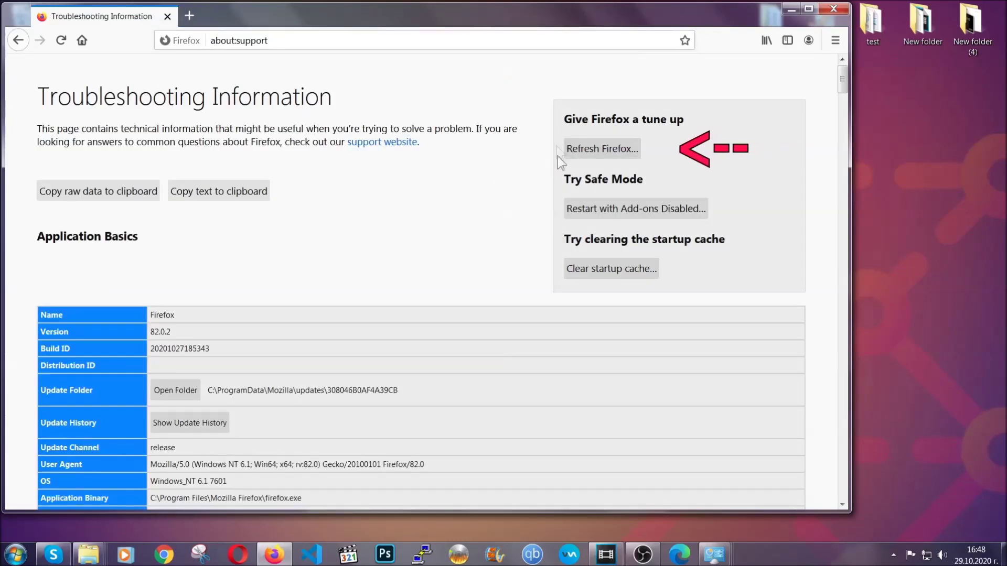
pyautogui.click(596, 152)
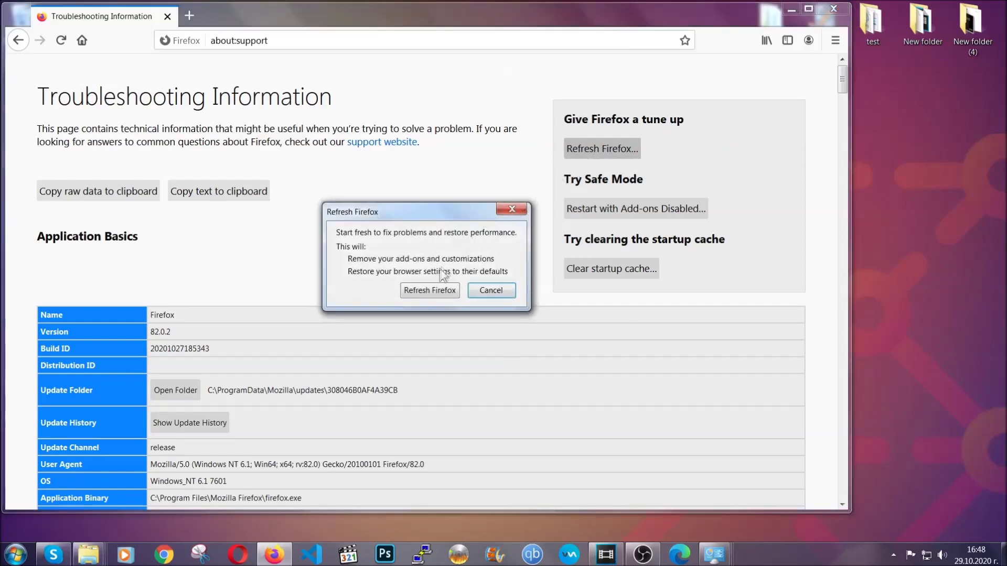
pyautogui.click(428, 292)
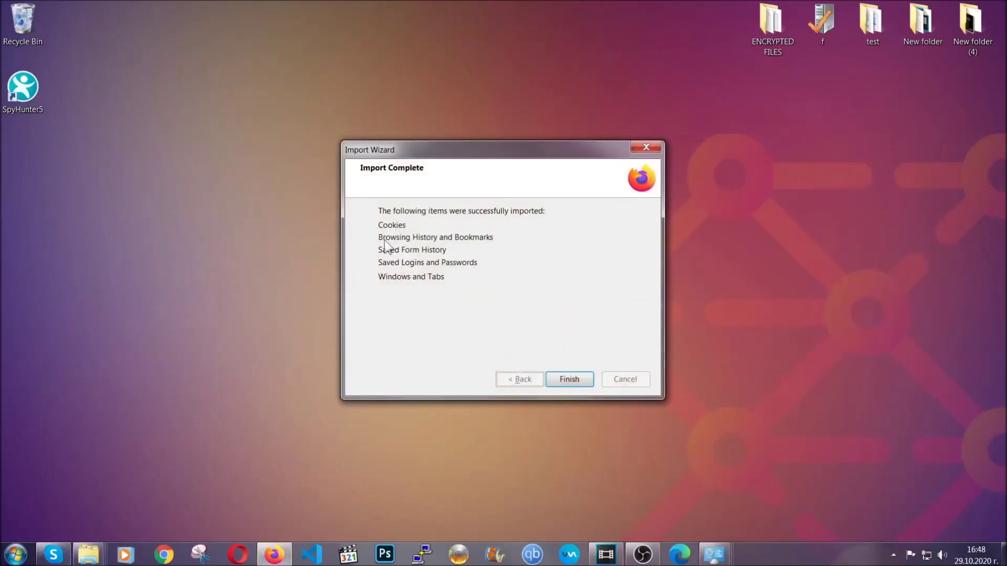
pyautogui.click(566, 380)
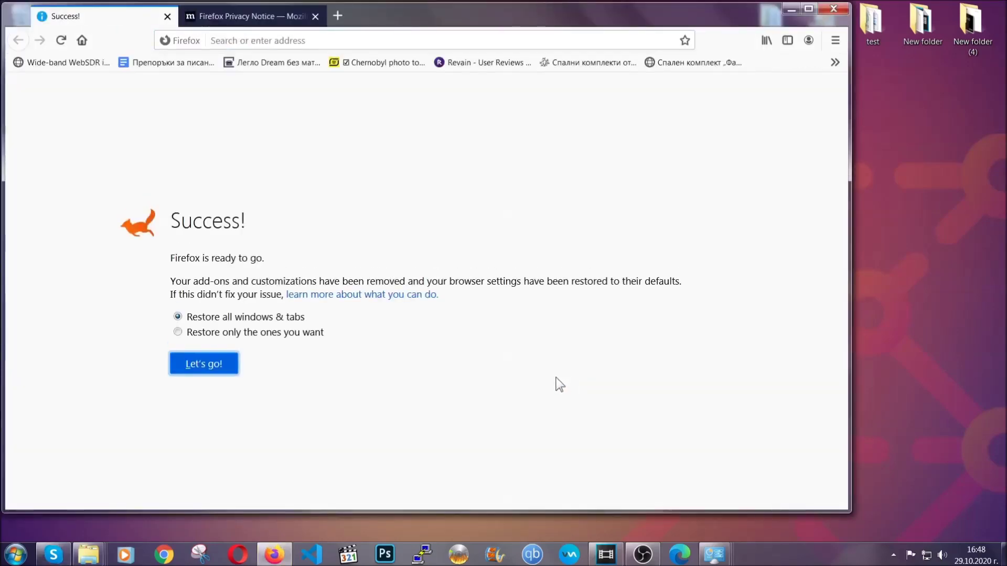
pyautogui.click(789, 9)
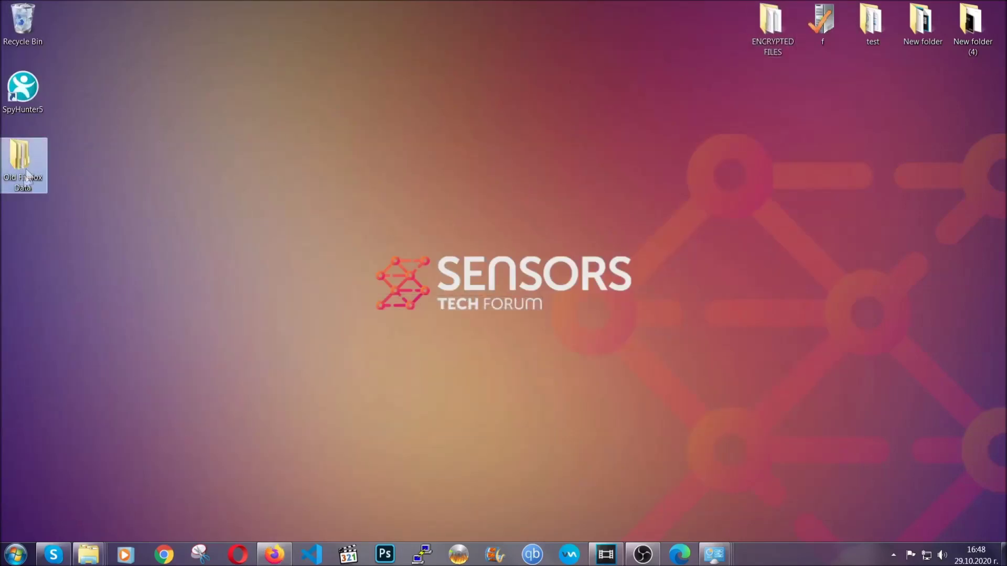
# - Clear Edge's browsing data for All time at edge://settings/clearBrowserData
pyautogui.moveTo(21, 173)
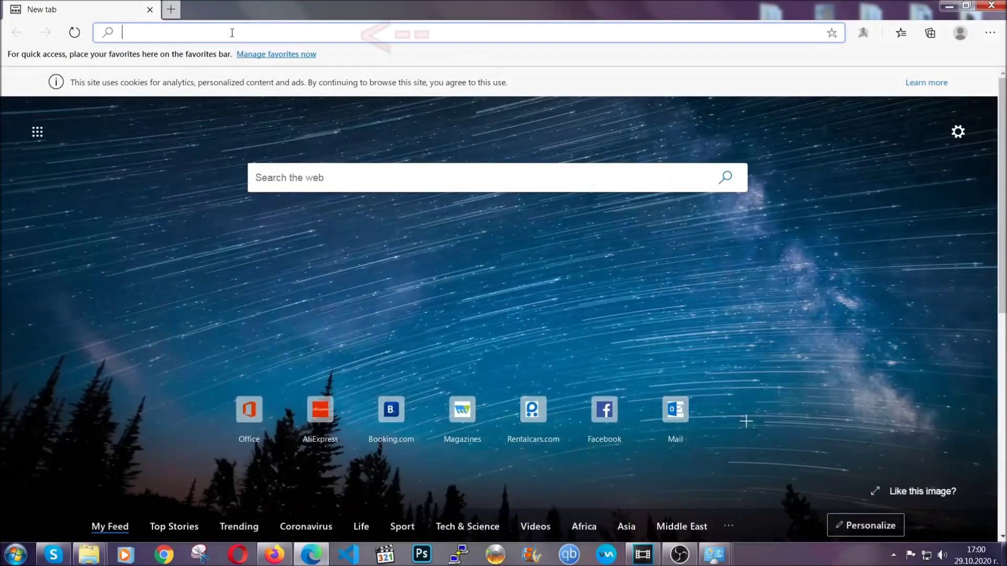
pyautogui.write('edge:')
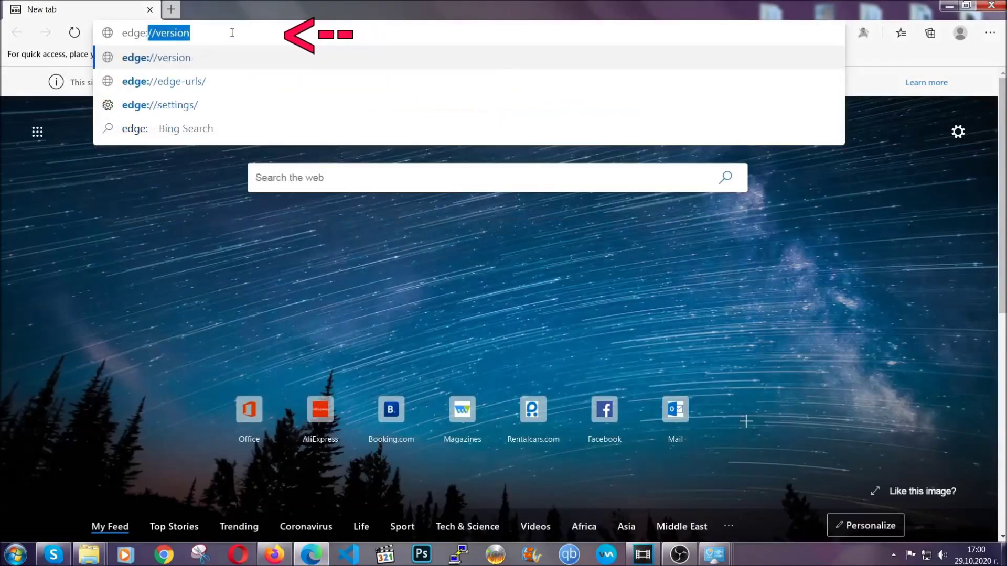
pyautogui.write('//setting')
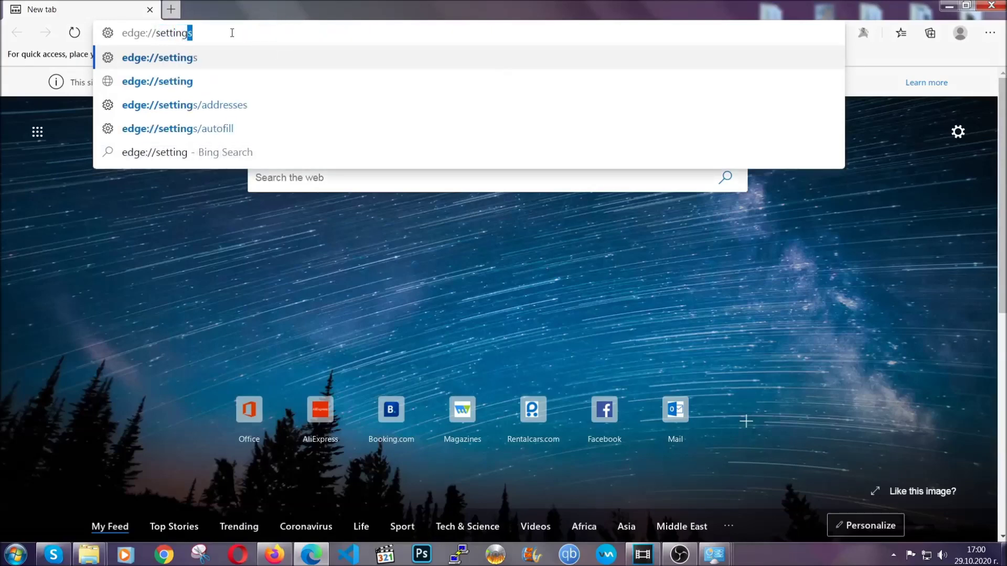
pyautogui.write('s/cle')
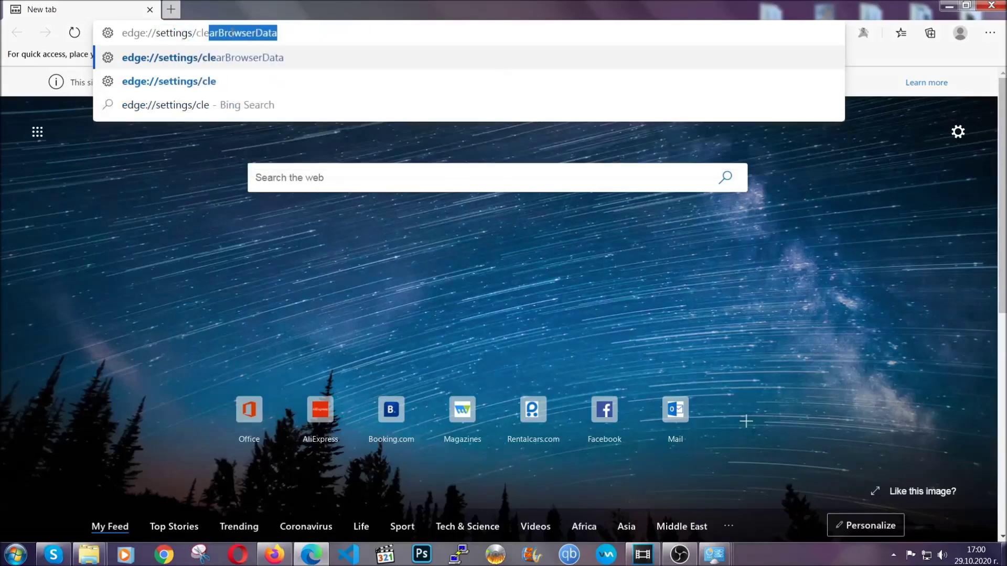
pyautogui.write('arBrow')
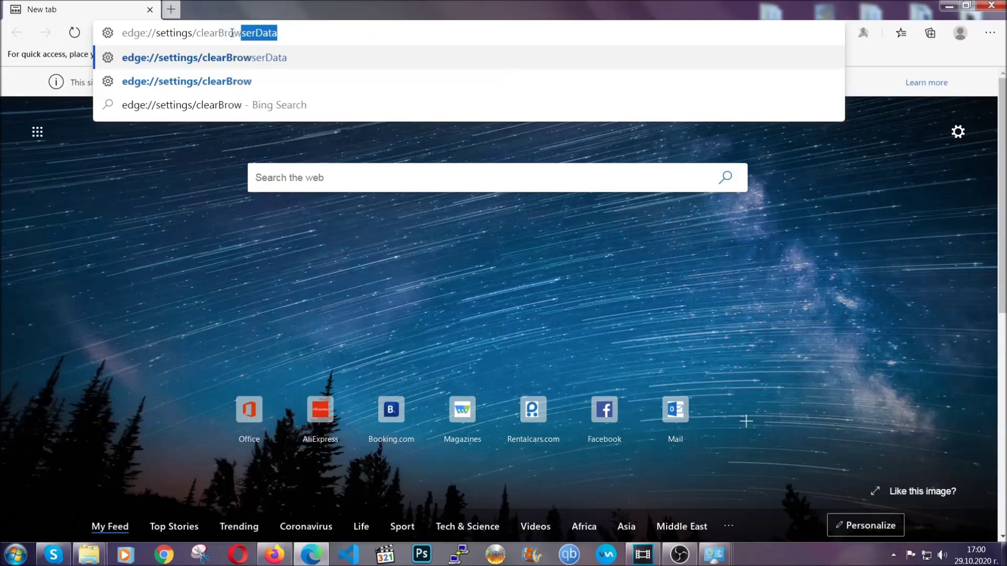
pyautogui.write('serData')
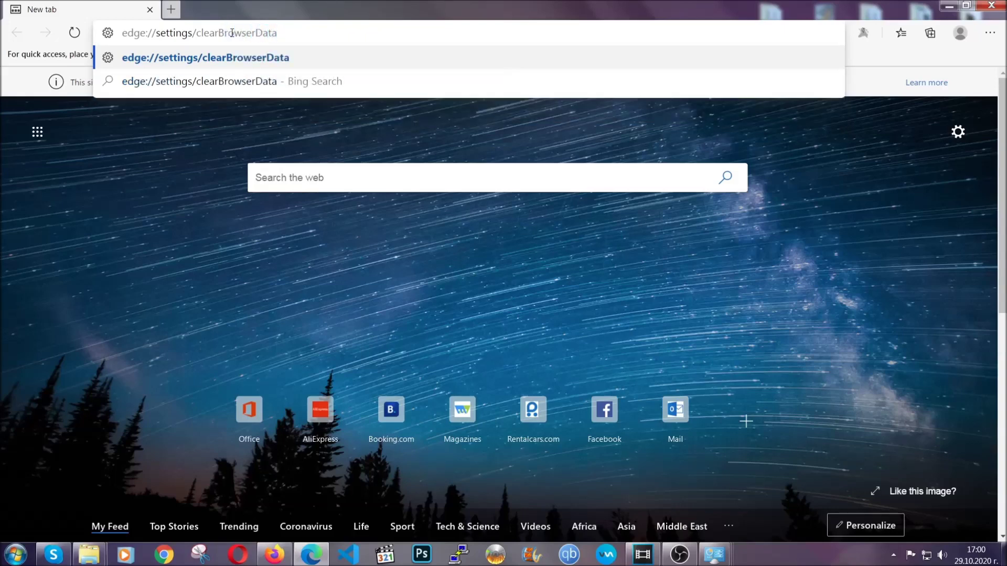
pyautogui.press('Return')
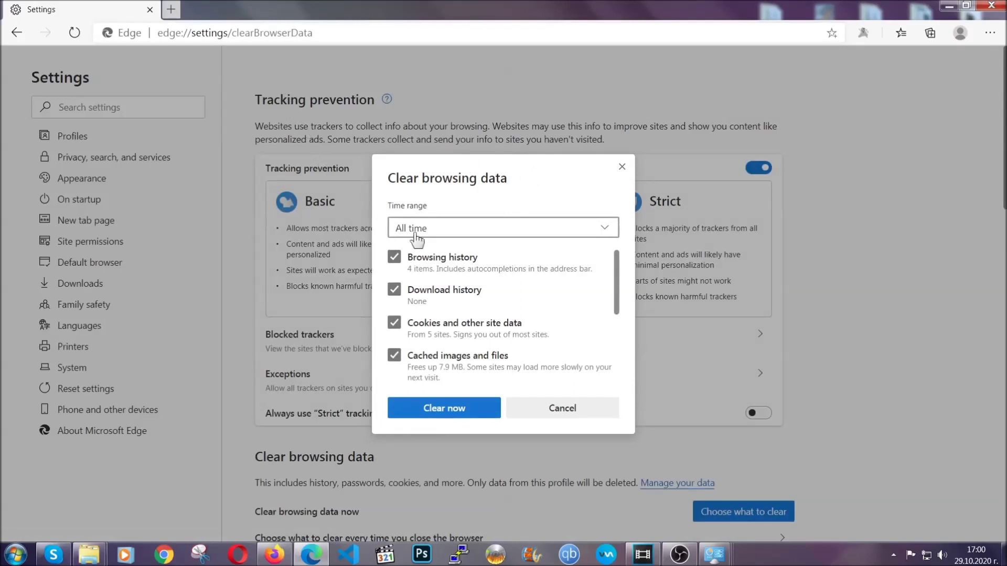
pyautogui.click(417, 229)
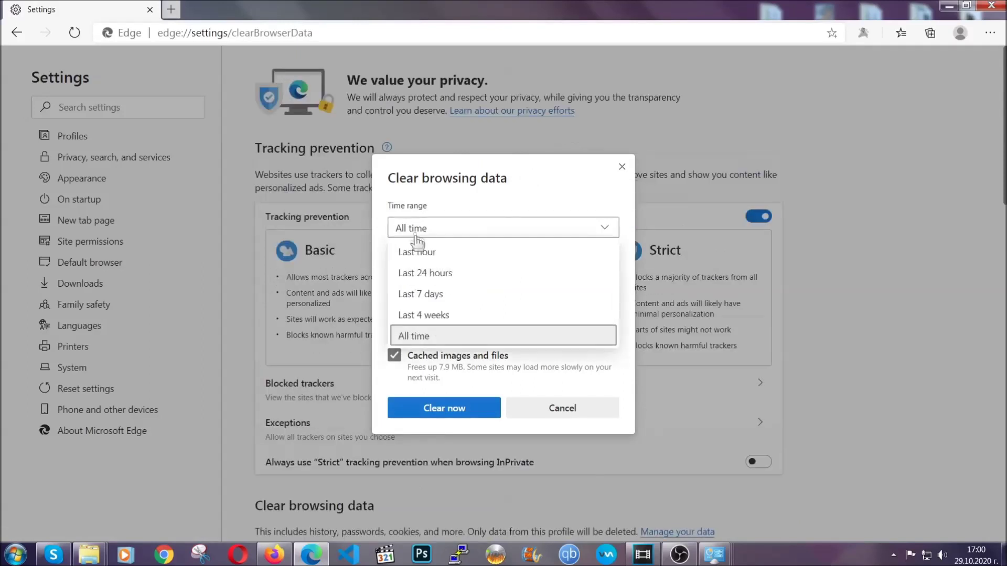
pyautogui.click(420, 332)
pyautogui.scroll(-3, 424, 320)
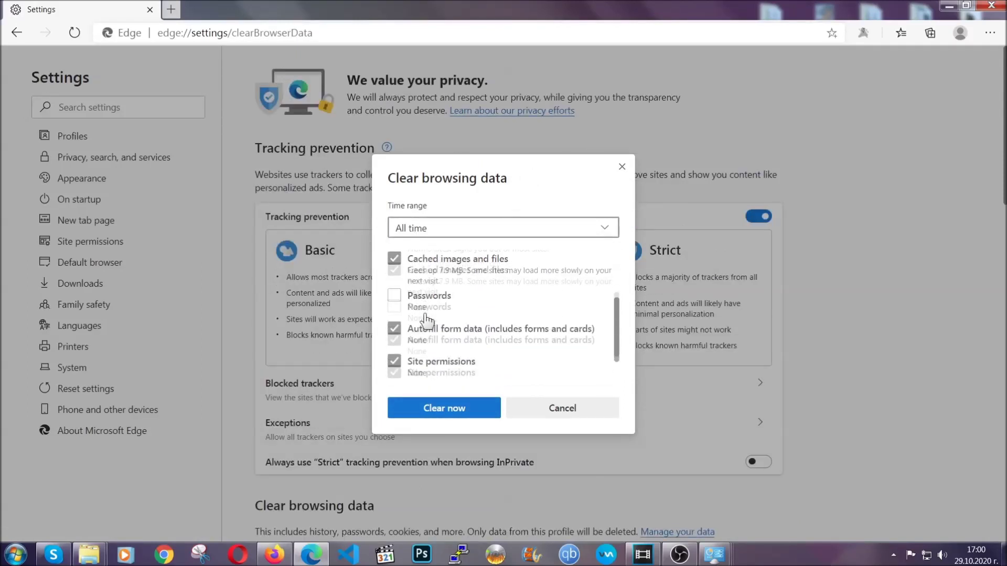
pyautogui.click(439, 416)
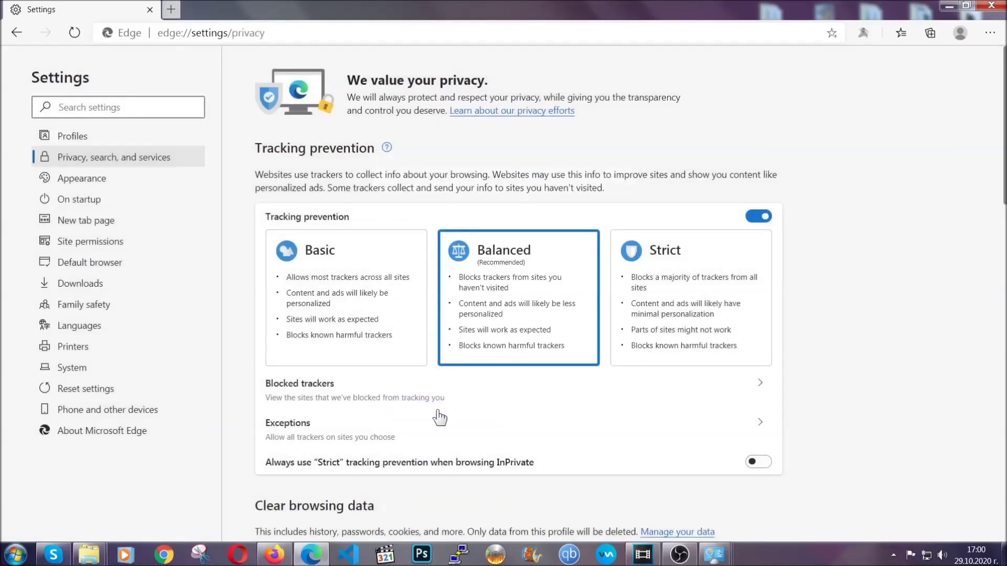
# - Remove Edge's only installed extension, then close Edge
pyautogui.click(989, 33)
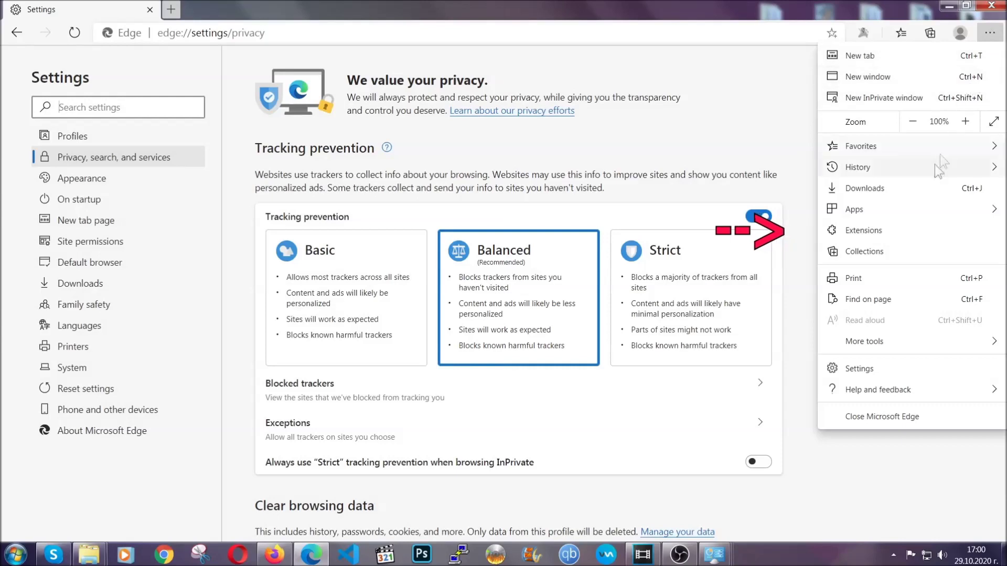
pyautogui.click(917, 223)
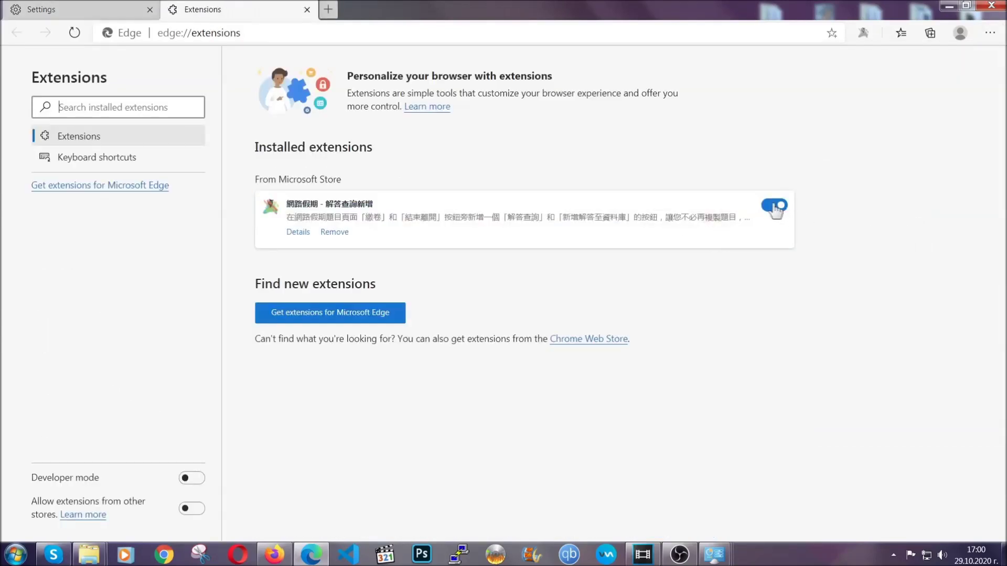
pyautogui.click(329, 232)
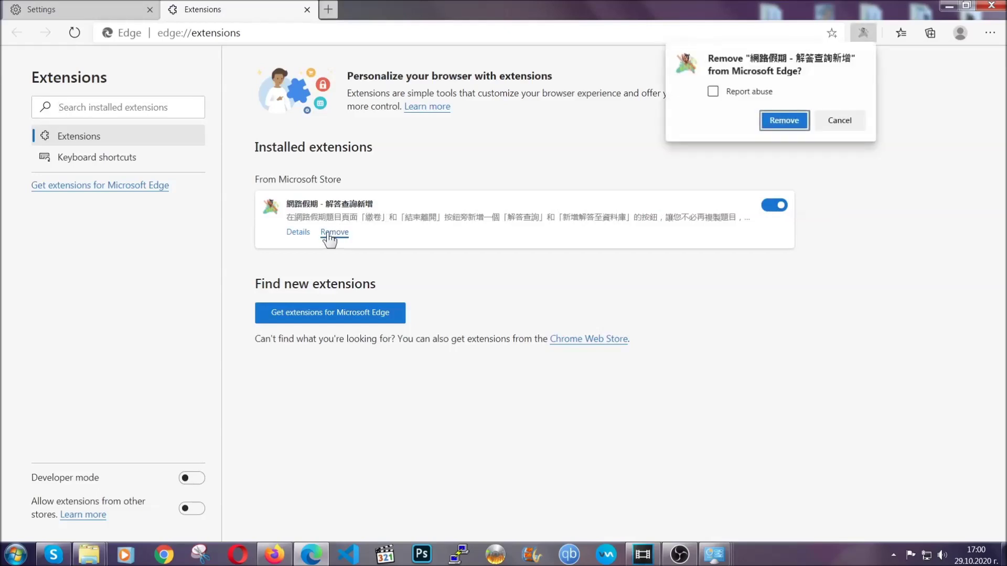
pyautogui.click(782, 122)
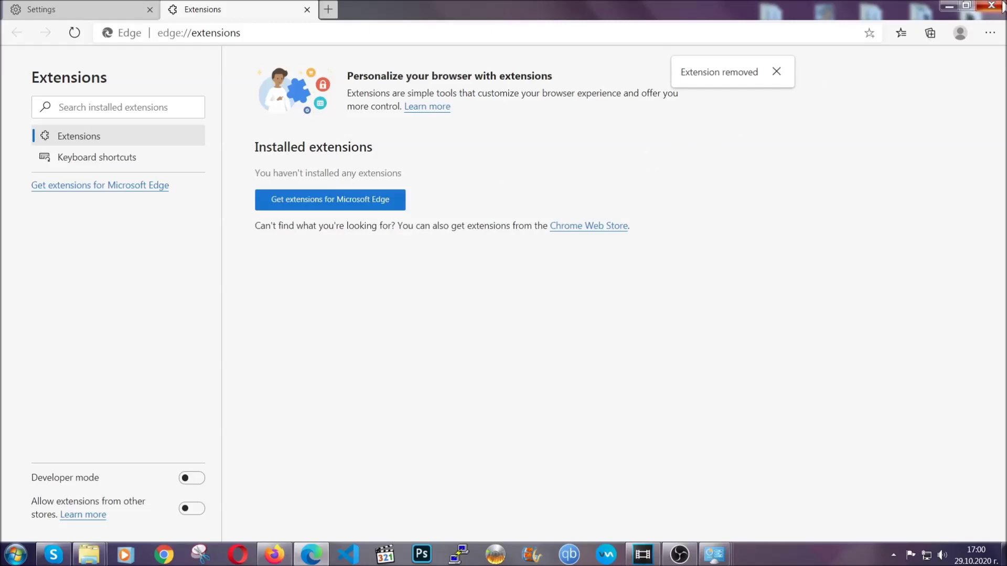
pyautogui.click(999, 6)
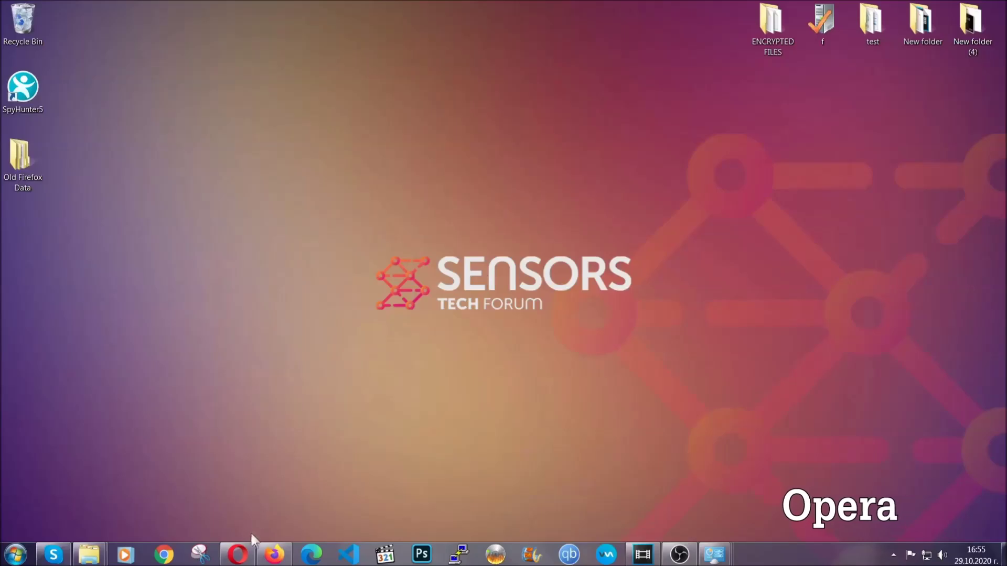
# - Launch Opera and load opera://settings/clearBrowserData
pyautogui.click(244, 551)
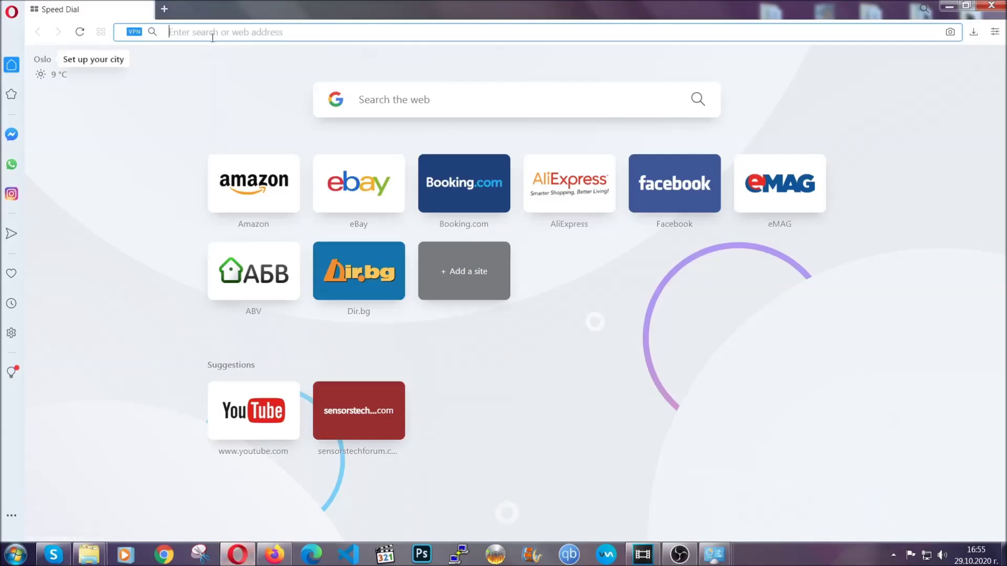
pyautogui.write('opera')
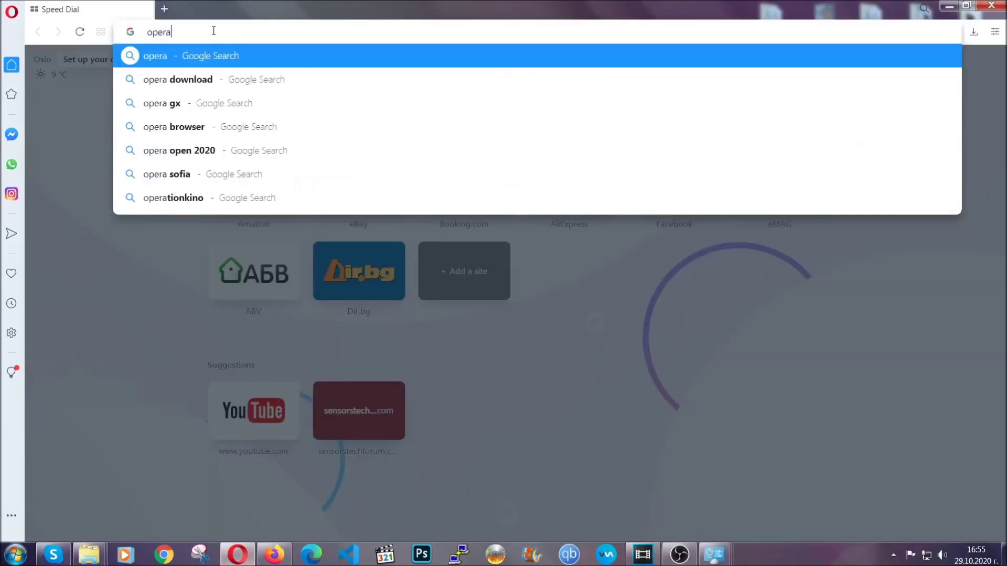
pyautogui.write('://se')
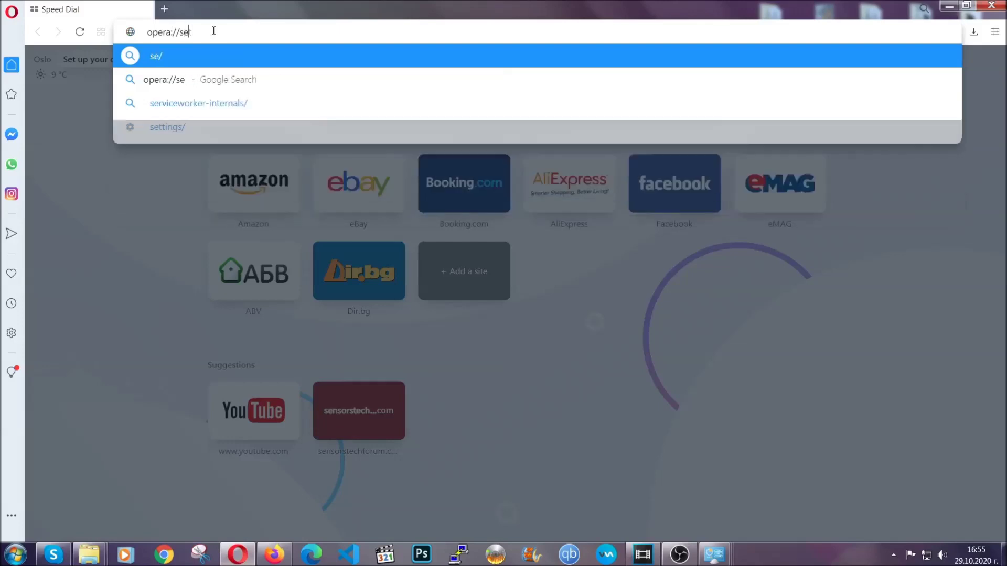
pyautogui.write('ttings/clearBrr')
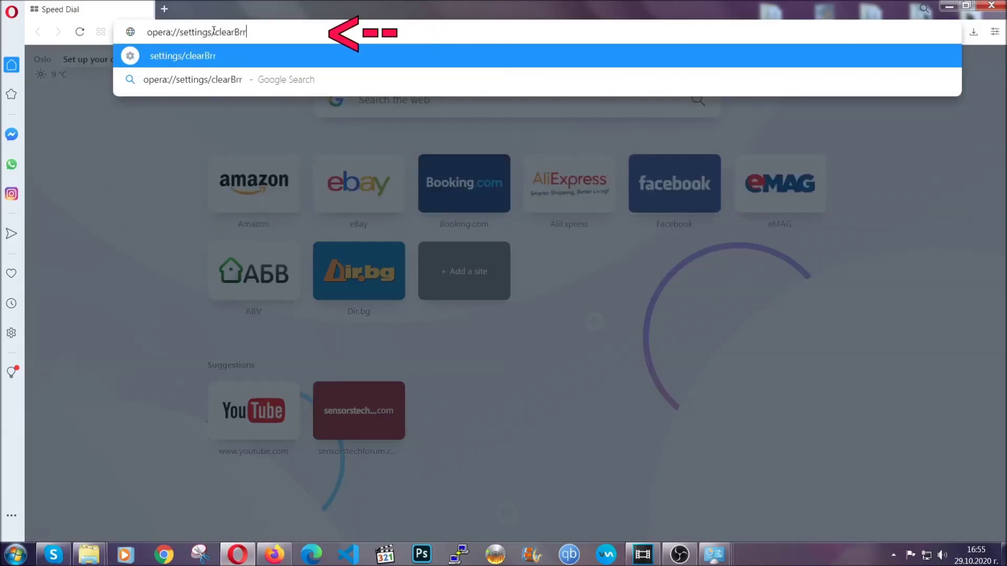
pyautogui.press('BackSpace')
pyautogui.write('owserD')
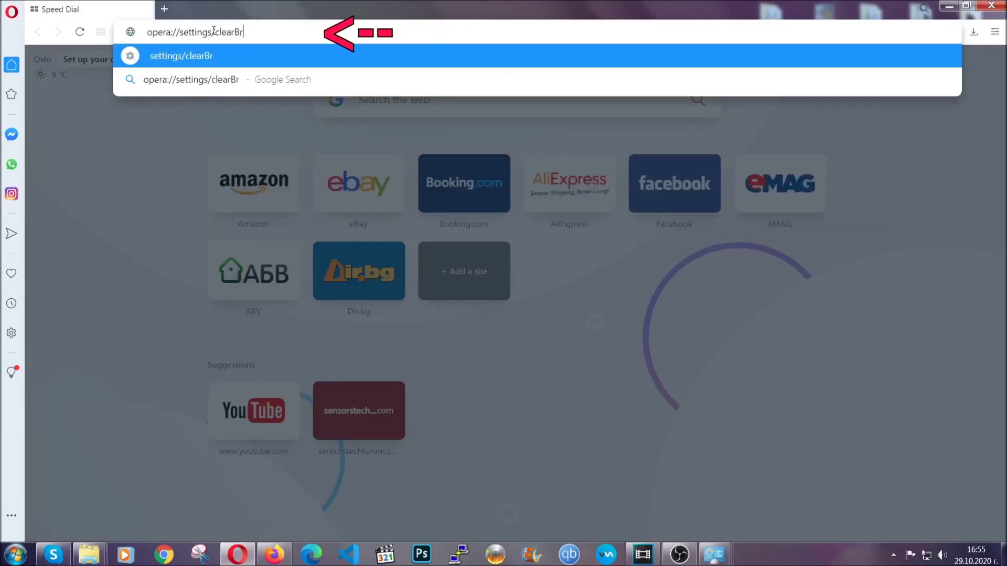
pyautogui.write('ata')
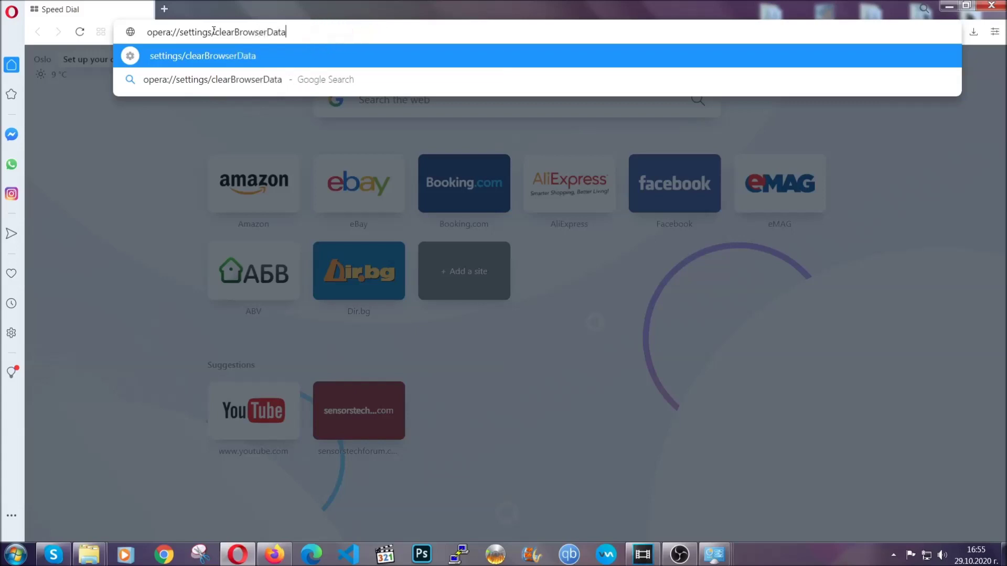
pyautogui.press('Return')
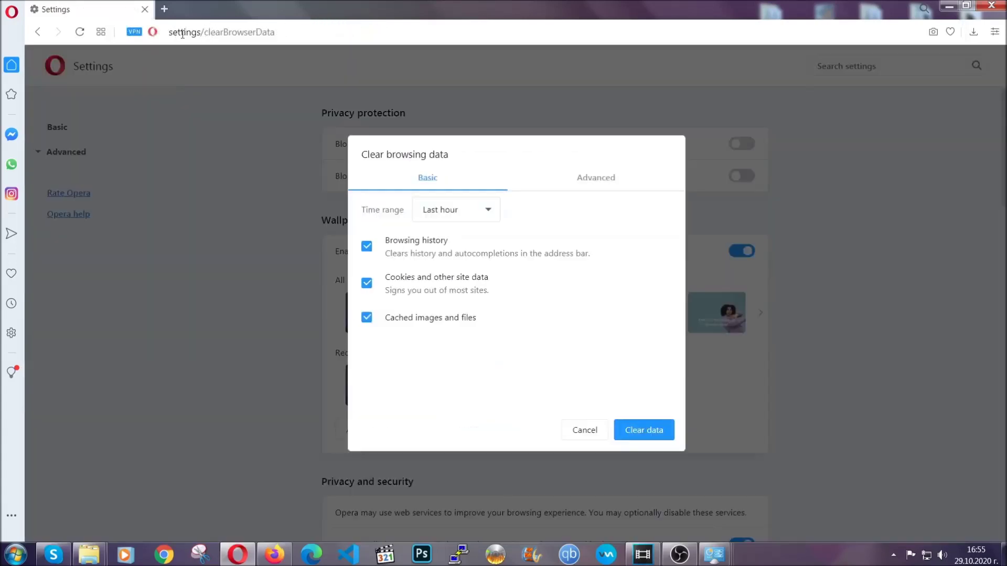
# - Clear Opera's Advanced browsing data for All time with Site Settings included, leaving passwords unchecked
pyautogui.click(592, 179)
pyautogui.click(495, 212)
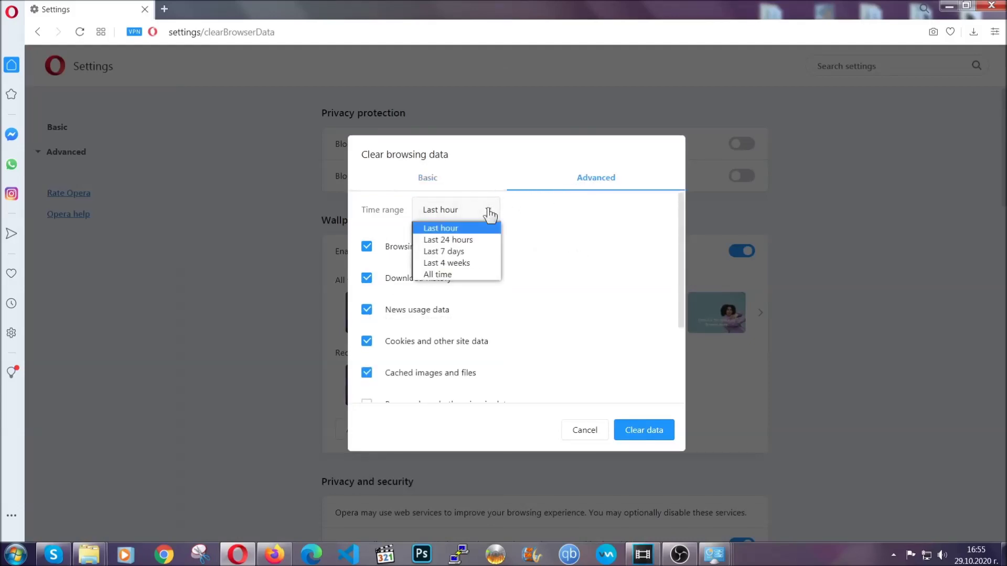
pyautogui.click(454, 273)
pyautogui.scroll(-3, 458, 278)
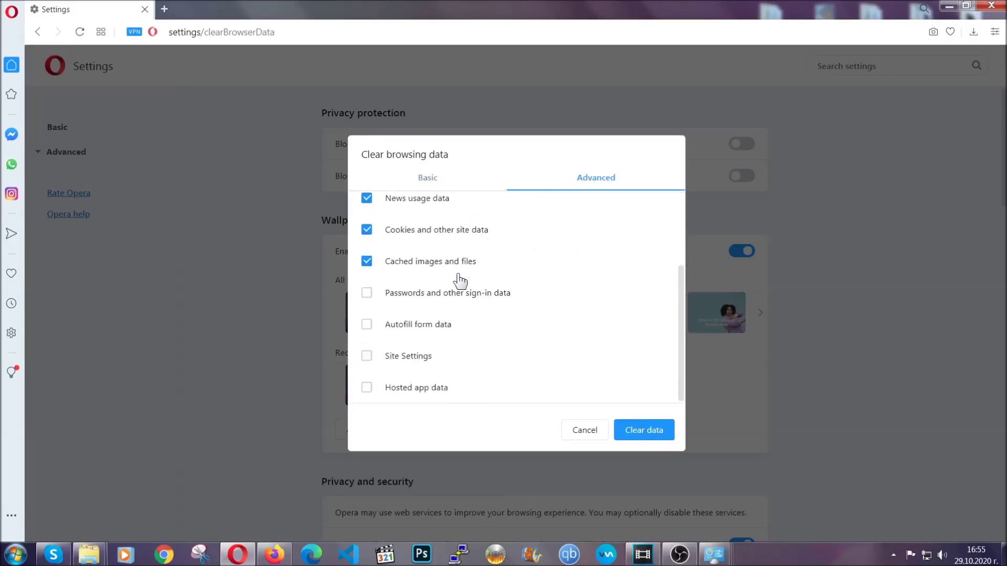
pyautogui.click(414, 358)
pyautogui.click(641, 432)
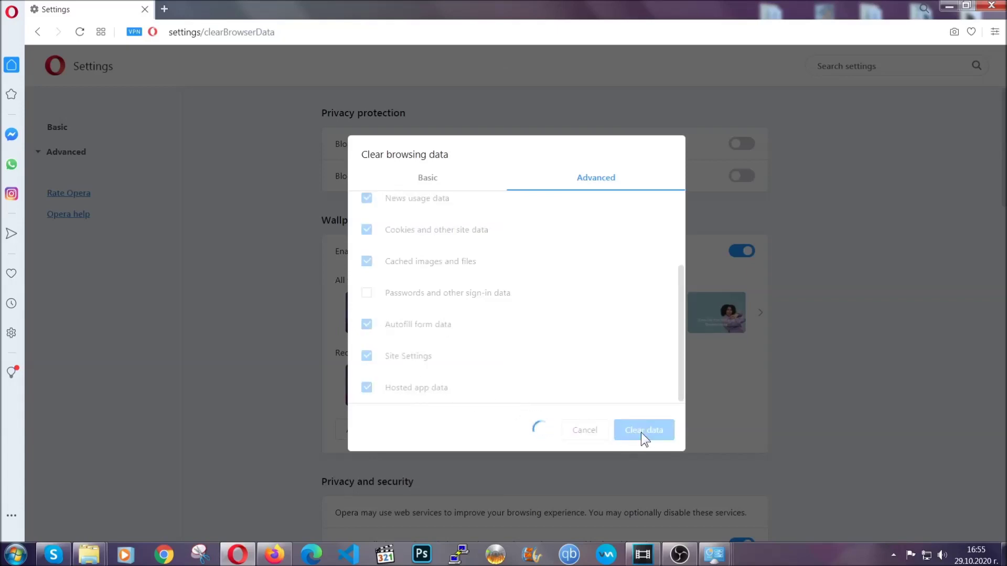